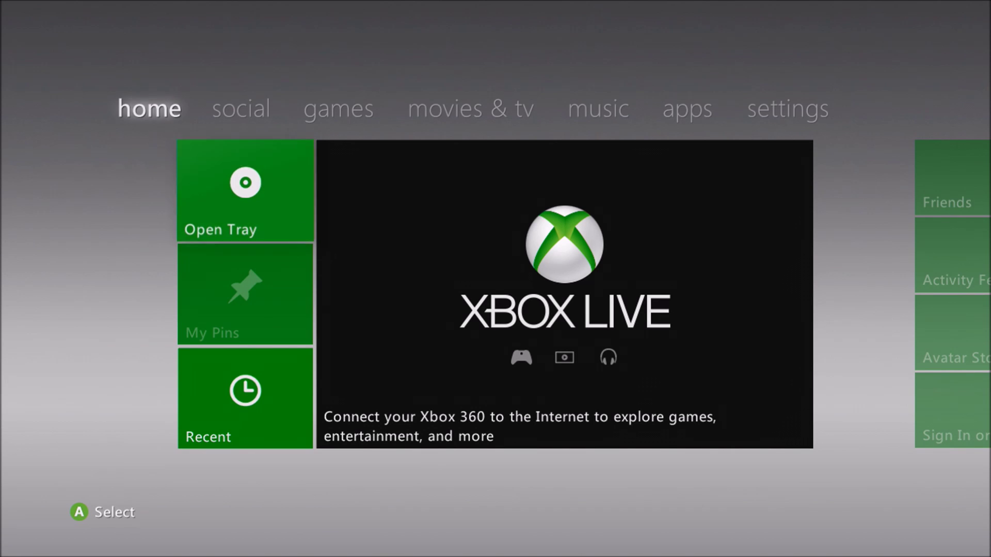
- Try to sign the profile in to Xbox Live from the console's guide and dismiss the message
{"action": "key", "text": "super"}
{"action": "key", "text": "Return"}
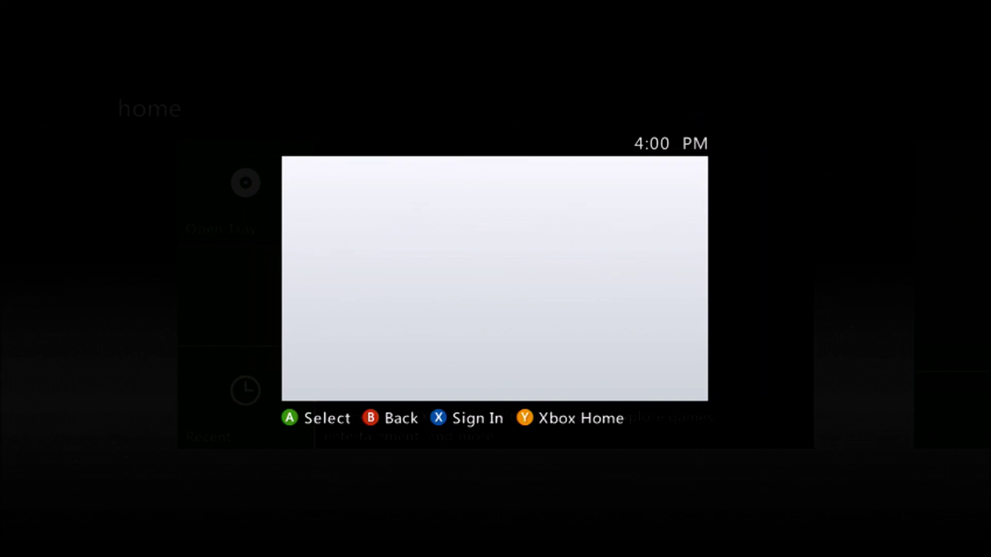
{"action": "key", "text": "Down"}
{"action": "key", "text": "Down"}
{"action": "key", "text": "Down"}
{"action": "key", "text": "Return"}
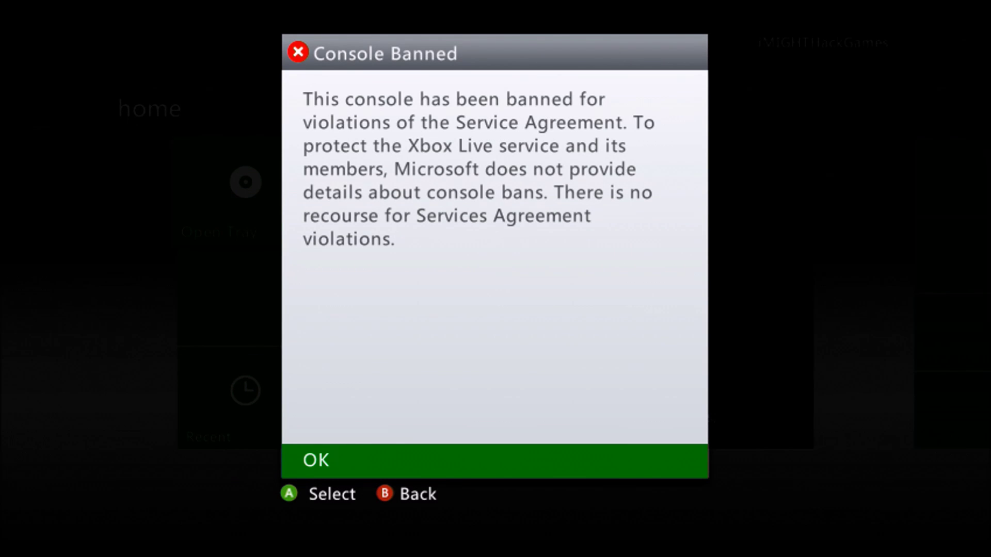
{"action": "key", "text": "Return"}
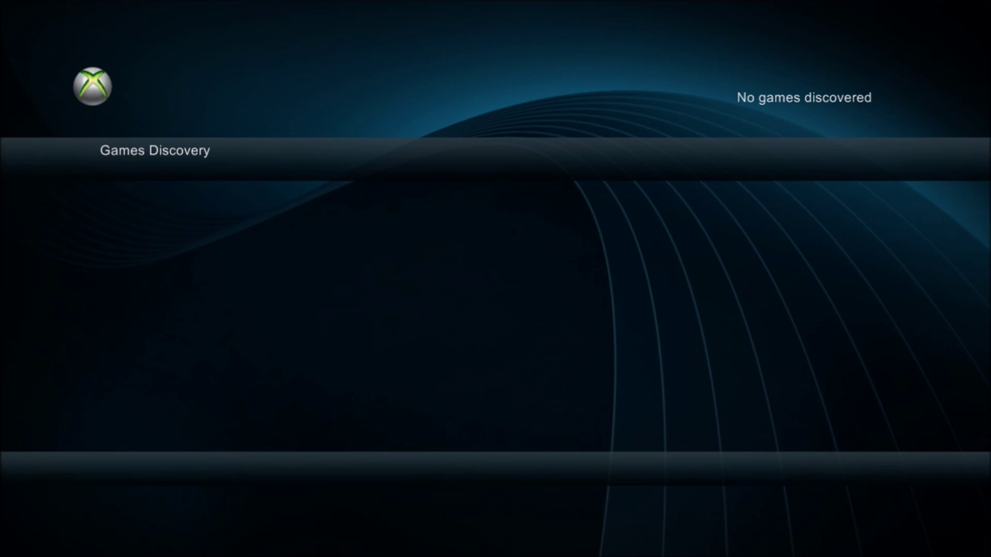
- Open DashLaunch and review the plugin1 to plugin5 paths listed under Plugins
{"action": "key", "text": "Right"}
{"action": "key", "text": "Right"}
{"action": "key", "text": "Return"}
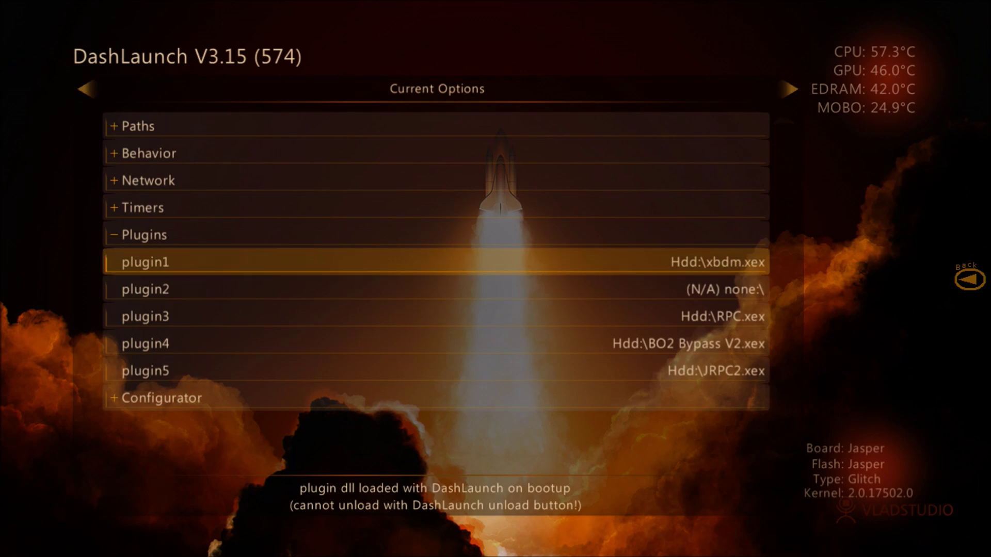
{"action": "key", "text": "Down"}
{"action": "key", "text": "Down"}
{"action": "key", "text": "Down"}
{"action": "key", "text": "Down"}
{"action": "key", "text": "Up"}
{"action": "key", "text": "Up"}
{"action": "key", "text": "Up"}
{"action": "key", "text": "Up"}
{"action": "key", "text": "Down"}
{"action": "key", "text": "Down"}
{"action": "key", "text": "Down"}
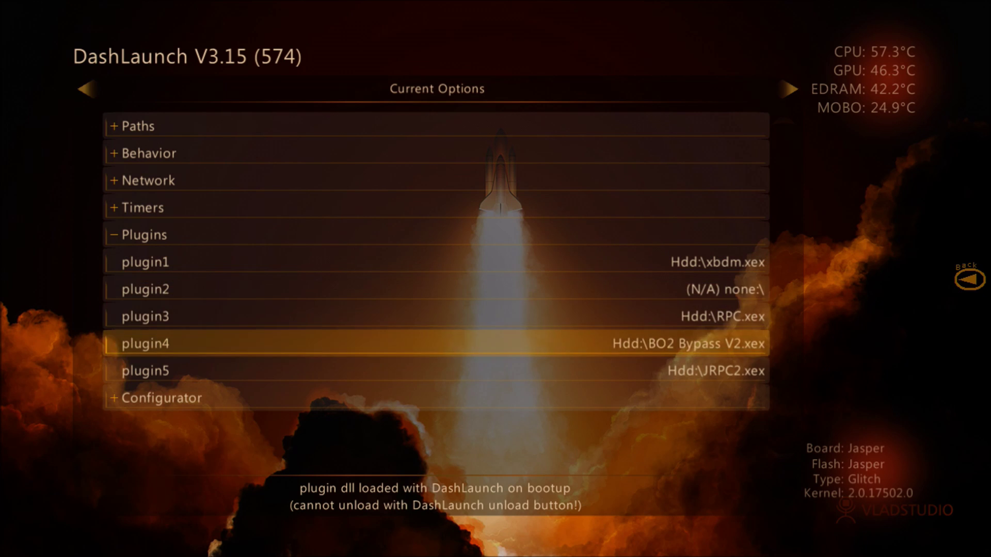
{"action": "key", "text": "Up"}
{"action": "key", "text": "Up"}
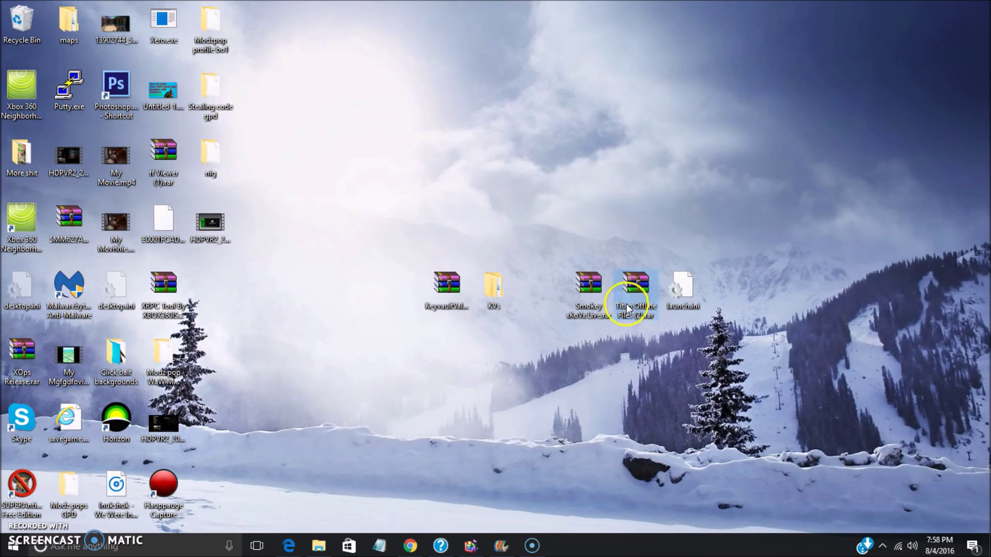
- Extract HV.bin and SmokeyxKoVx.xex from Smokey xKoVx Live.rar to an empty area of the PC desktop
{"action": "left_click", "coordinate": [590, 305]}
{"action": "double_click", "coordinate": [590, 303]}
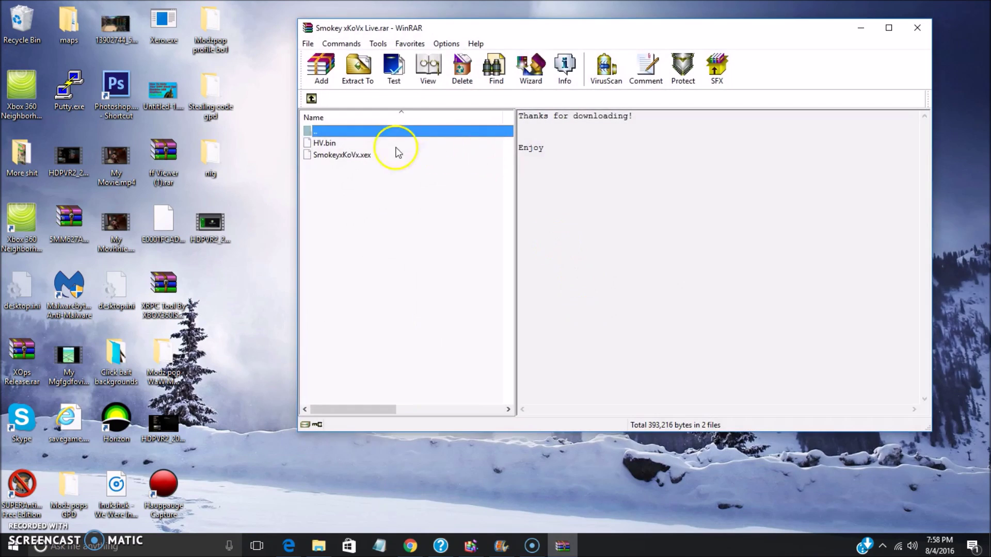
{"action": "left_click_drag", "start_coordinate": [364, 188], "coordinate": [260, 124]}
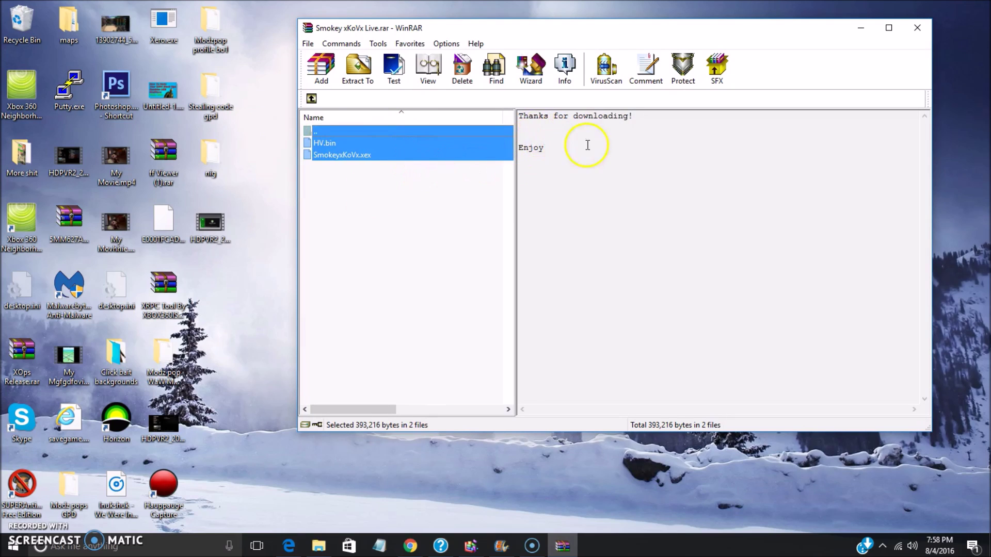
{"action": "left_click_drag", "start_coordinate": [587, 145], "coordinate": [382, 41]}
{"action": "left_click_drag", "start_coordinate": [394, 205], "coordinate": [341, 154]}
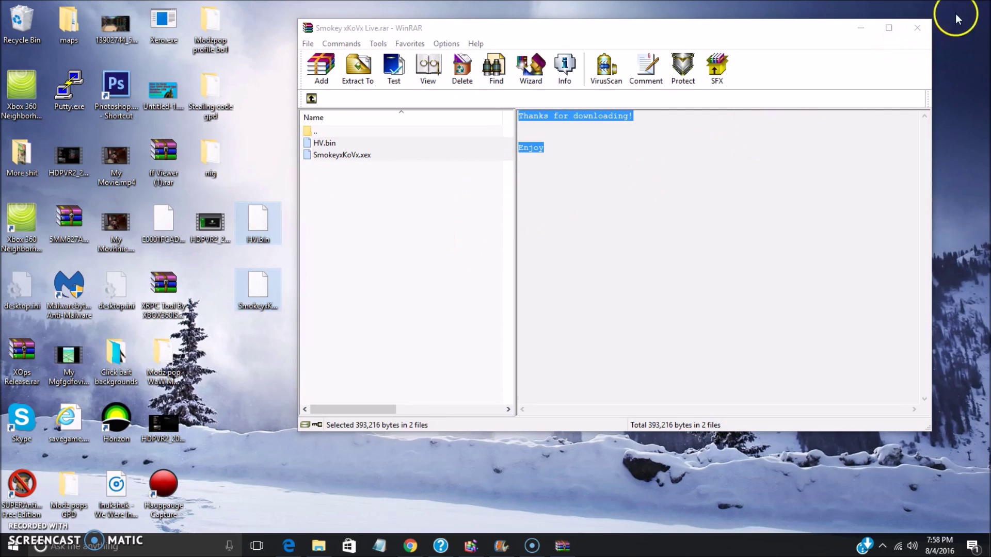
{"action": "left_click", "coordinate": [919, 28]}
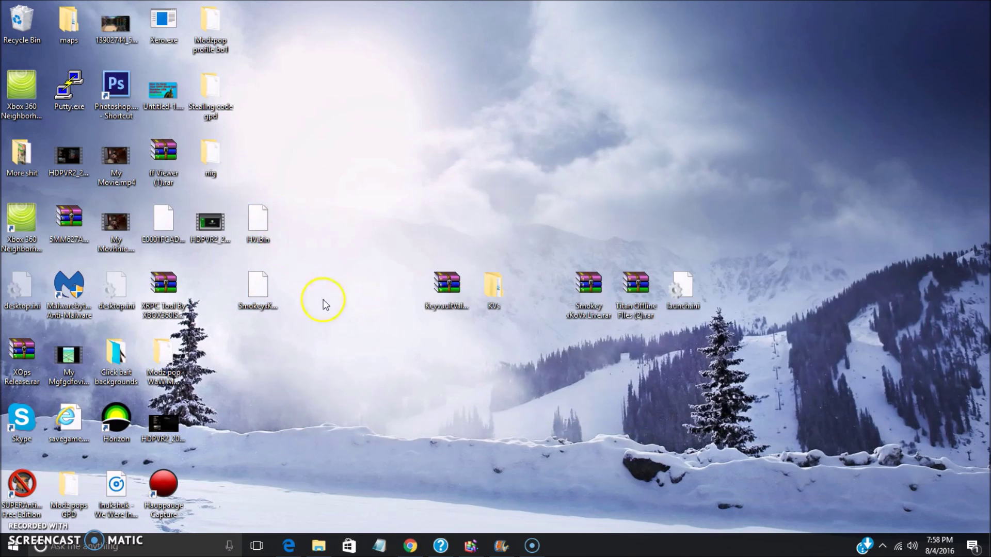
{"action": "left_click_drag", "start_coordinate": [325, 321], "coordinate": [448, 360]}
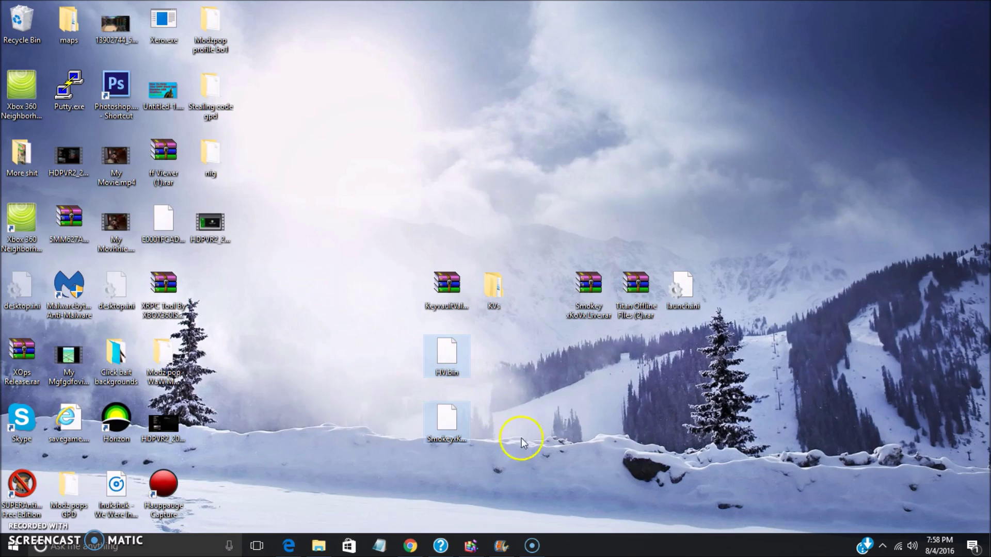
- Copy HV.bin and SmokeyxKoVx.xex to the Jtag's Retail Hard Drive Emulation (HDD:) in Xbox 360 Neighborhood, replacing all existing copies
{"action": "left_click", "coordinate": [318, 546]}
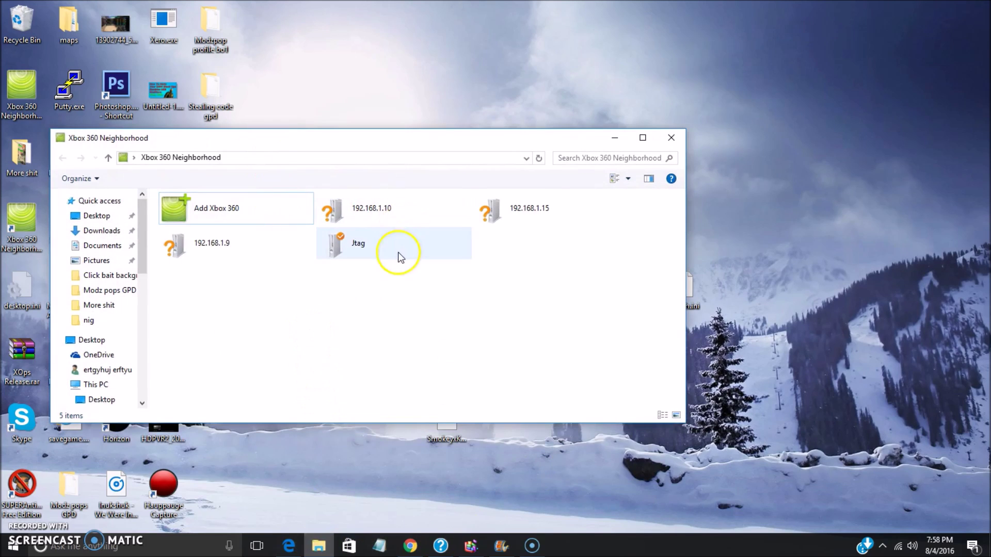
{"action": "left_click_drag", "start_coordinate": [458, 138], "coordinate": [455, 68]}
{"action": "left_click", "coordinate": [361, 172]}
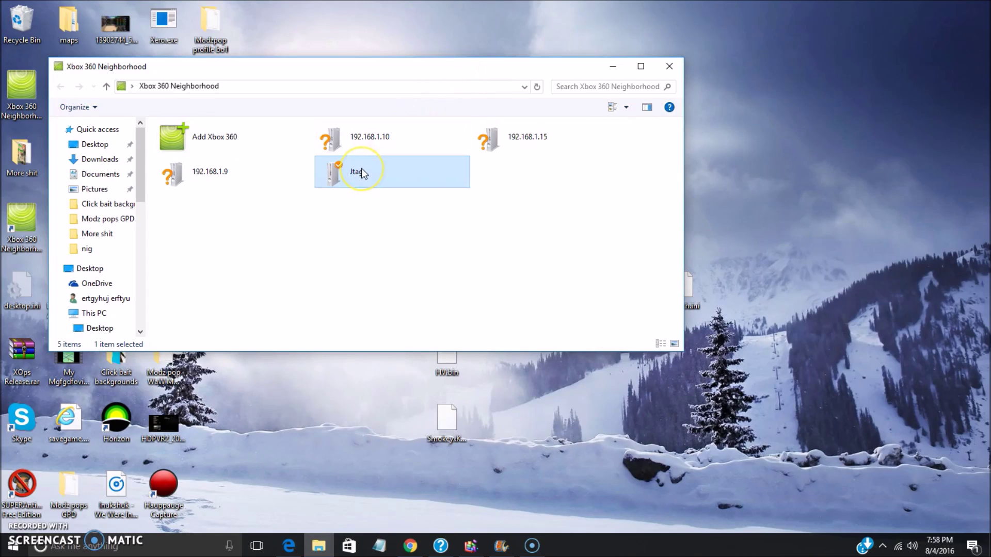
{"action": "double_click", "coordinate": [361, 171]}
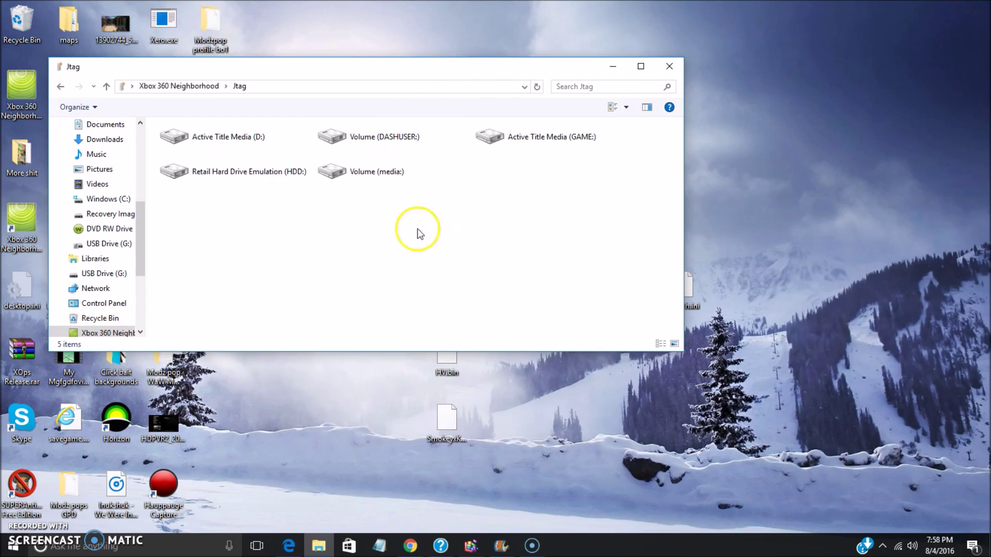
{"action": "double_click", "coordinate": [279, 191]}
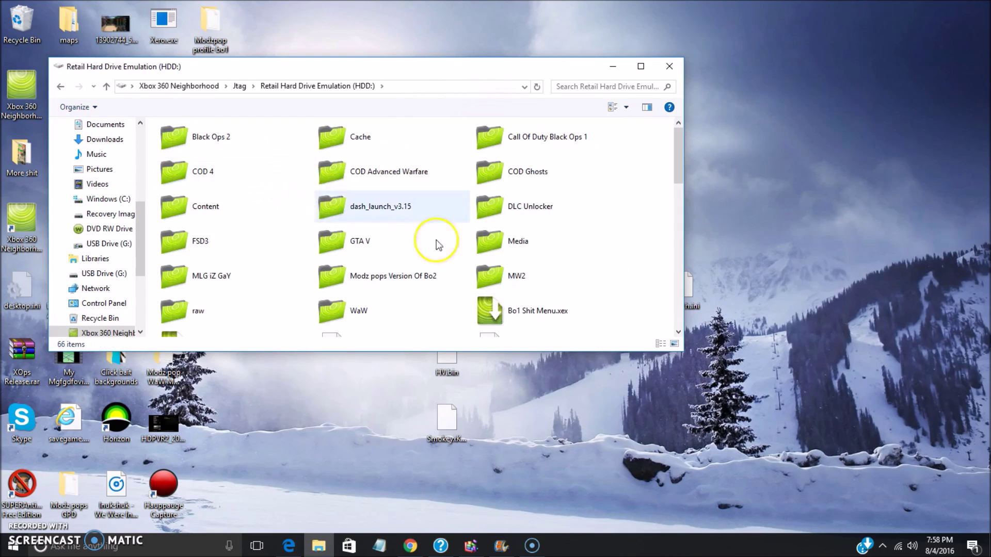
{"action": "left_click_drag", "start_coordinate": [498, 412], "coordinate": [653, 271]}
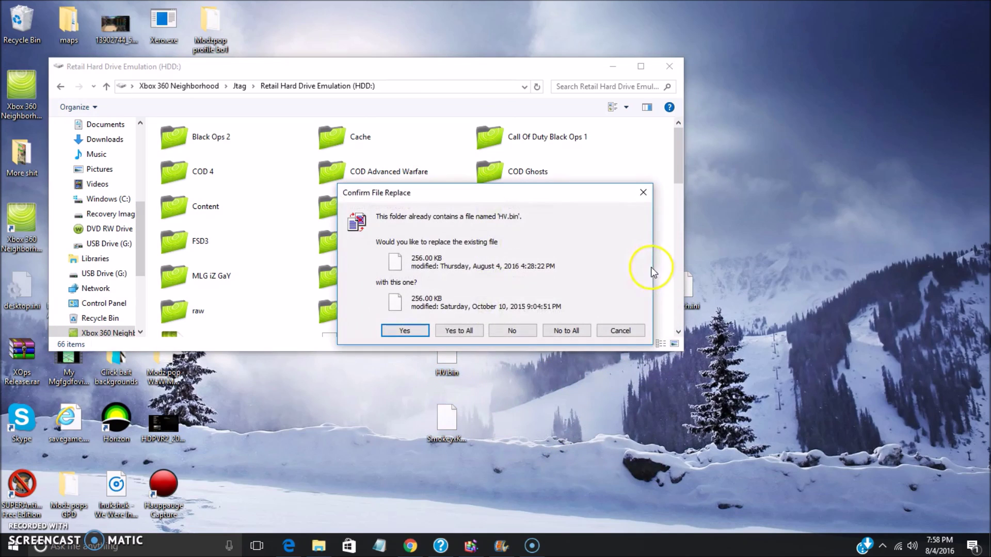
{"action": "left_click", "coordinate": [461, 330]}
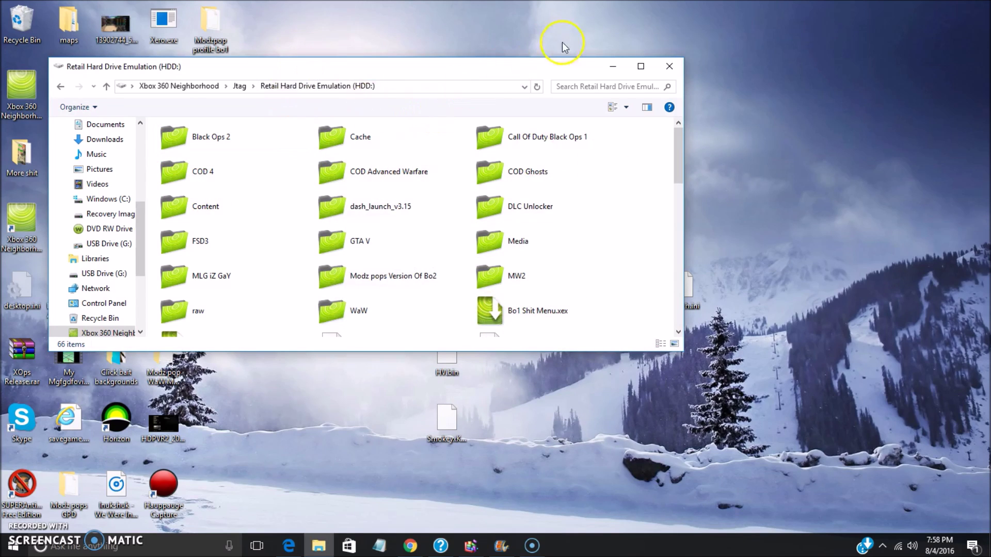
- Move the HDD: window aside and look inside the KVs folder on the desktop
{"action": "left_click_drag", "start_coordinate": [534, 72], "coordinate": [235, 151]}
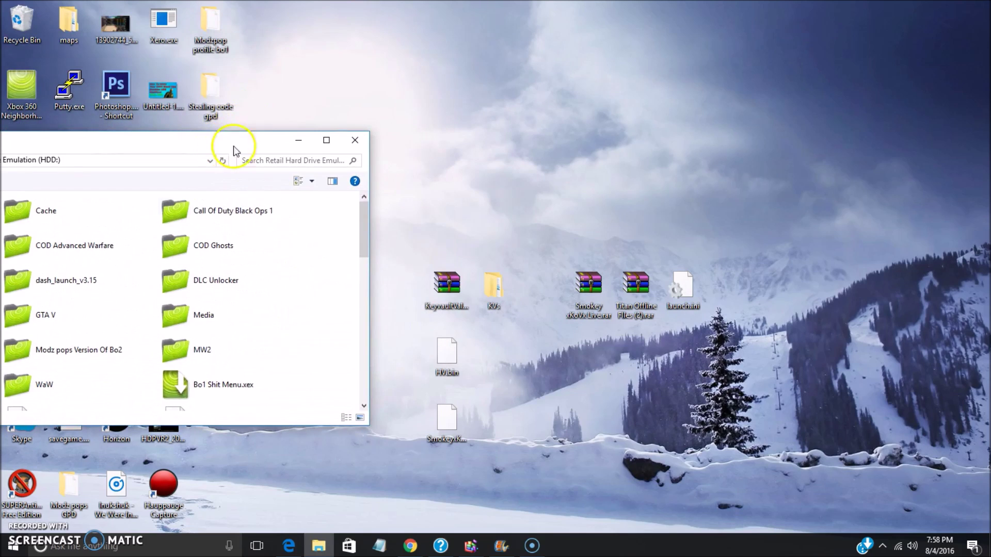
{"action": "double_click", "coordinate": [510, 294]}
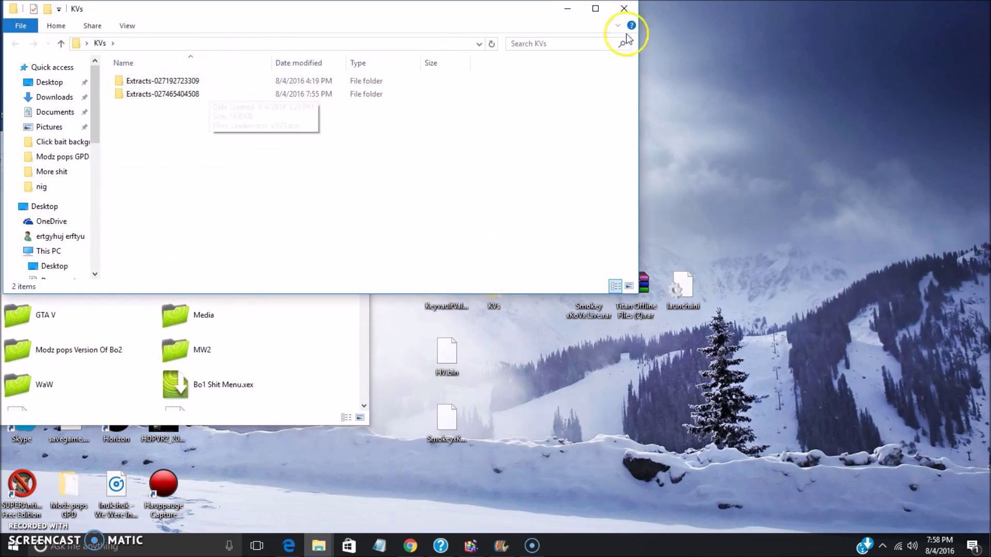
{"action": "left_click", "coordinate": [634, 18]}
- Run KeyvaultValidator.exe from KeyvaultValidator.rar and check all the keyvault files it lists
{"action": "left_click_drag", "start_coordinate": [427, 303], "coordinate": [535, 166]}
{"action": "double_click", "coordinate": [536, 166]}
{"action": "left_click_drag", "start_coordinate": [398, 28], "coordinate": [678, 107]}
{"action": "double_click", "coordinate": [614, 233]}
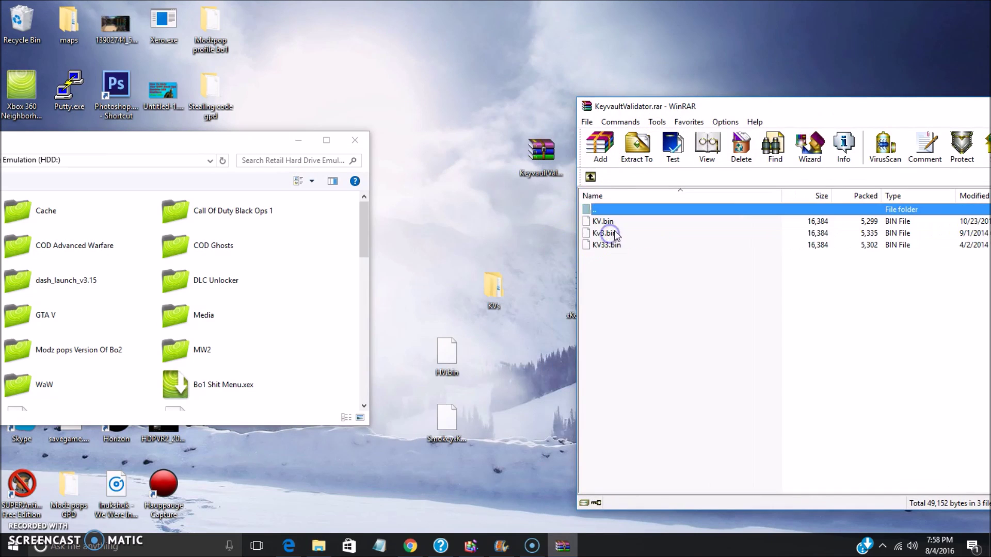
{"action": "left_click", "coordinate": [591, 176]}
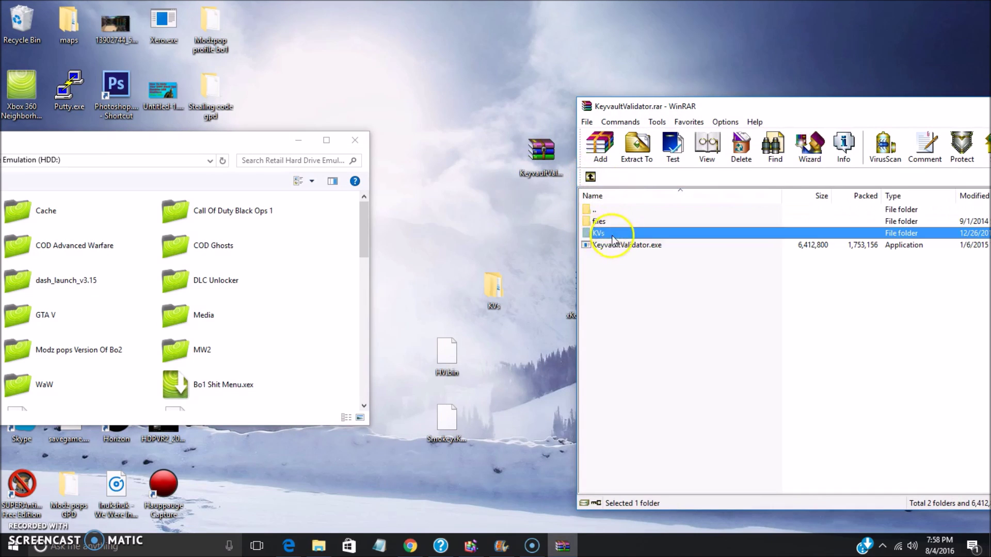
{"action": "double_click", "coordinate": [622, 246]}
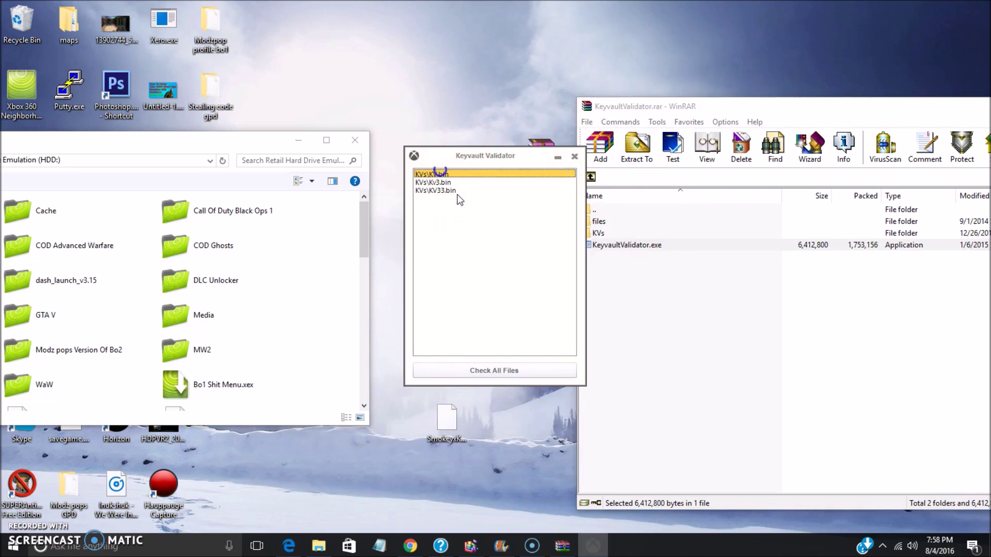
{"action": "left_click", "coordinate": [526, 370]}
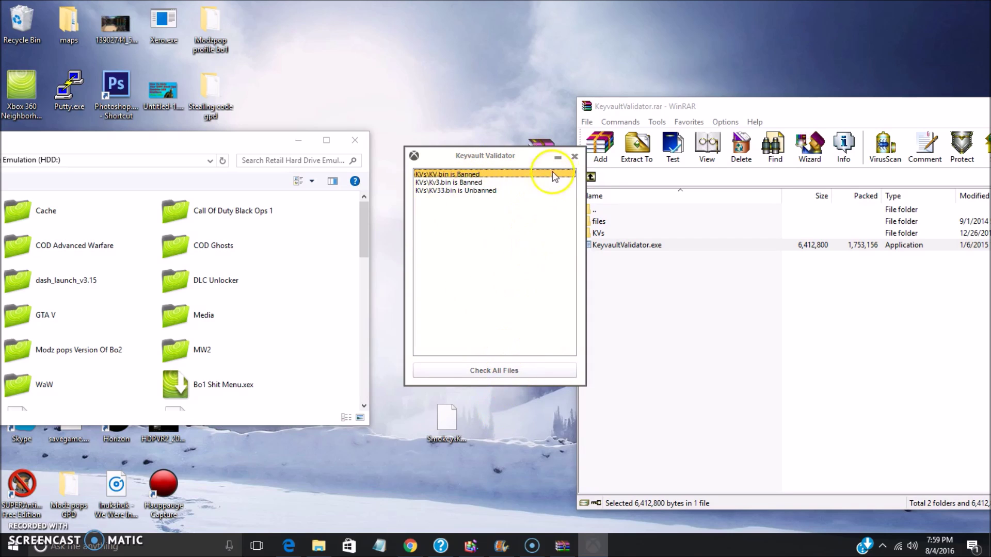
{"action": "left_click", "coordinate": [575, 156]}
- Extract KV33.bin from the KVs folder of KeyvaultValidator.rar to the desktop
{"action": "double_click", "coordinate": [599, 233]}
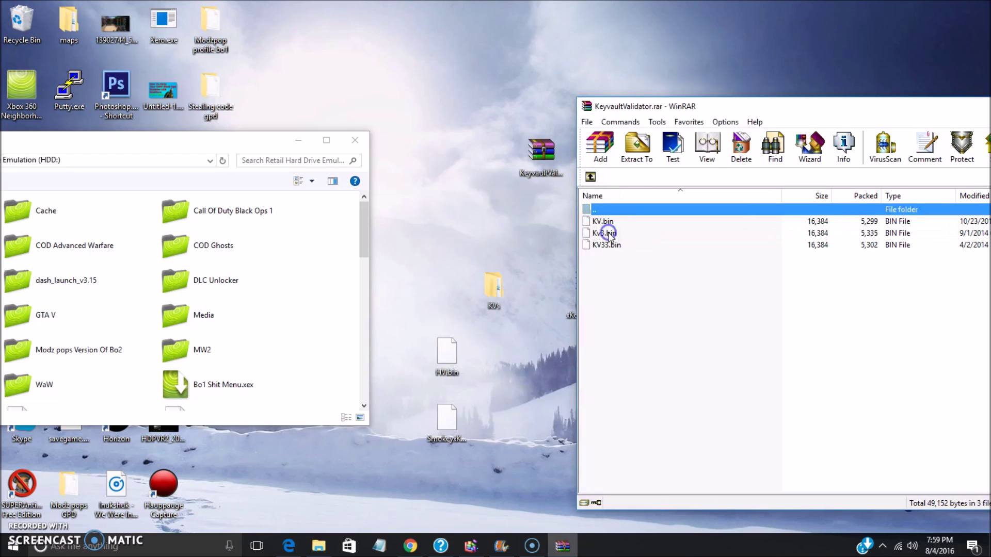
{"action": "left_click", "coordinate": [634, 235]}
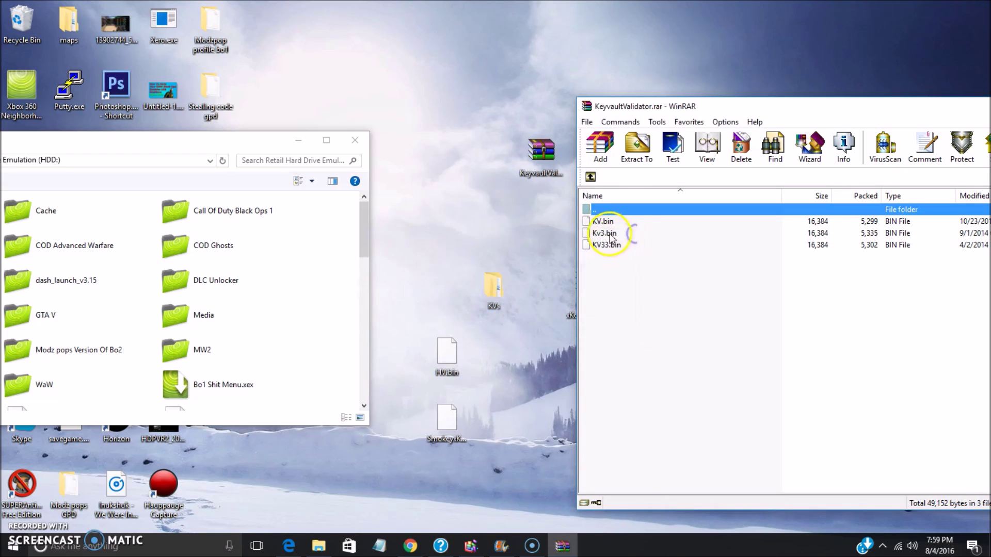
{"action": "left_click", "coordinate": [603, 245]}
{"action": "left_click_drag", "start_coordinate": [454, 150], "coordinate": [452, 140]}
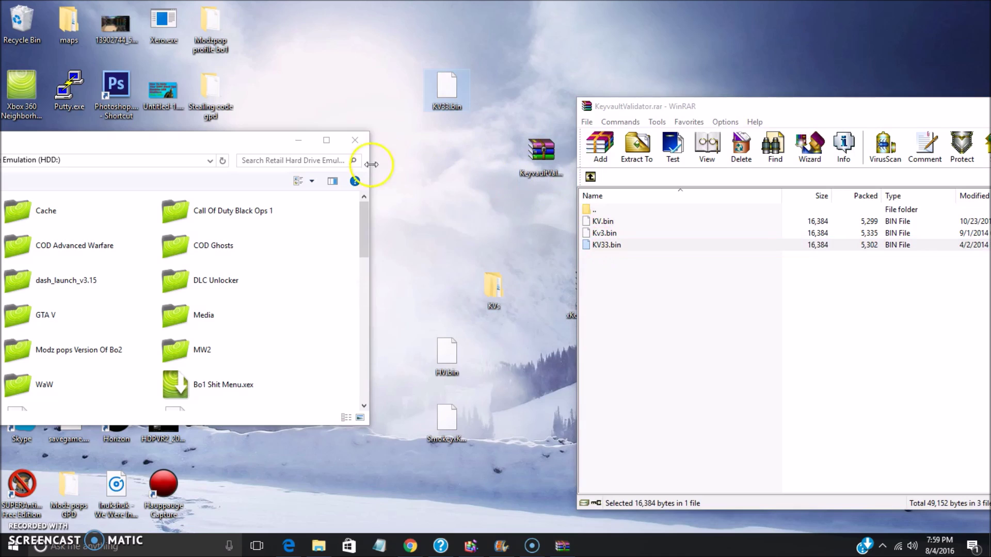
- Rename the extracted KV33.bin as KV.bin and copy it to the Jtag's HDD:, replacing the existing file
{"action": "right_click", "coordinate": [444, 89]}
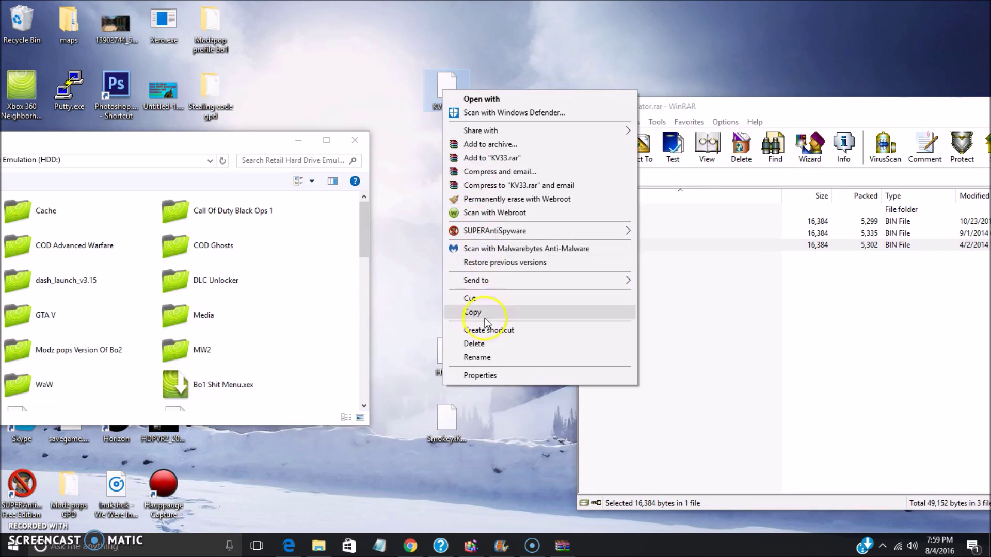
{"action": "left_click", "coordinate": [490, 357]}
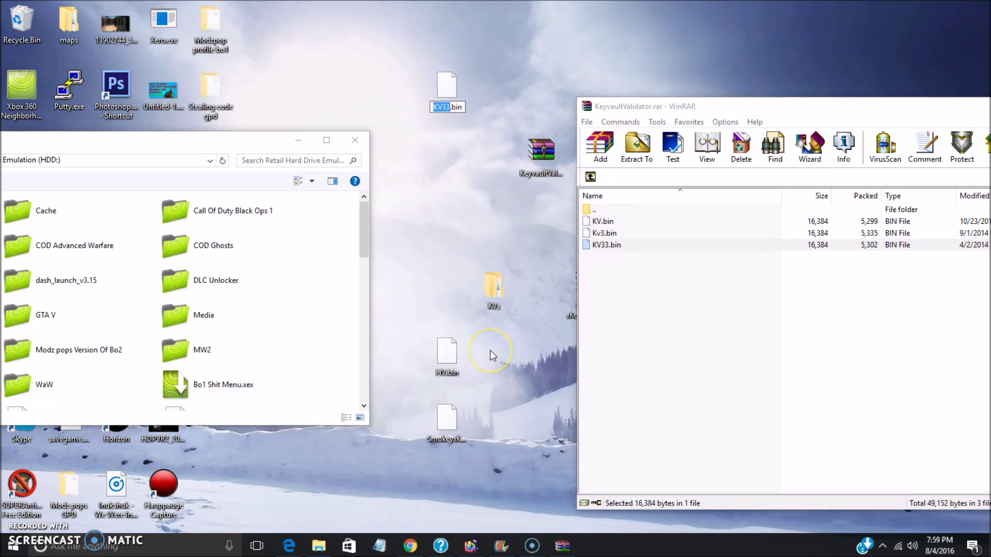
{"action": "left_click", "coordinate": [515, 33]}
{"action": "left_click_drag", "start_coordinate": [445, 87], "coordinate": [364, 255]}
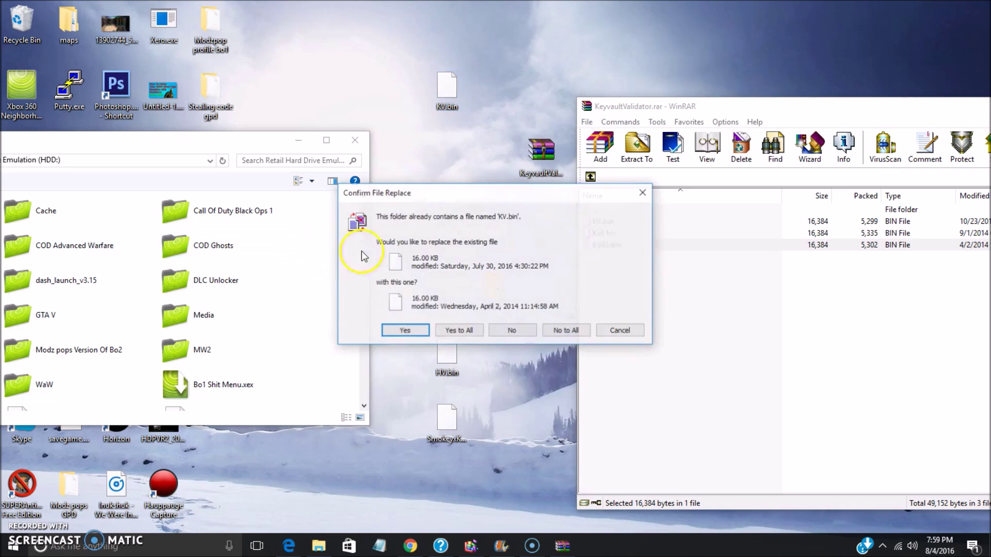
{"action": "left_click", "coordinate": [475, 333]}
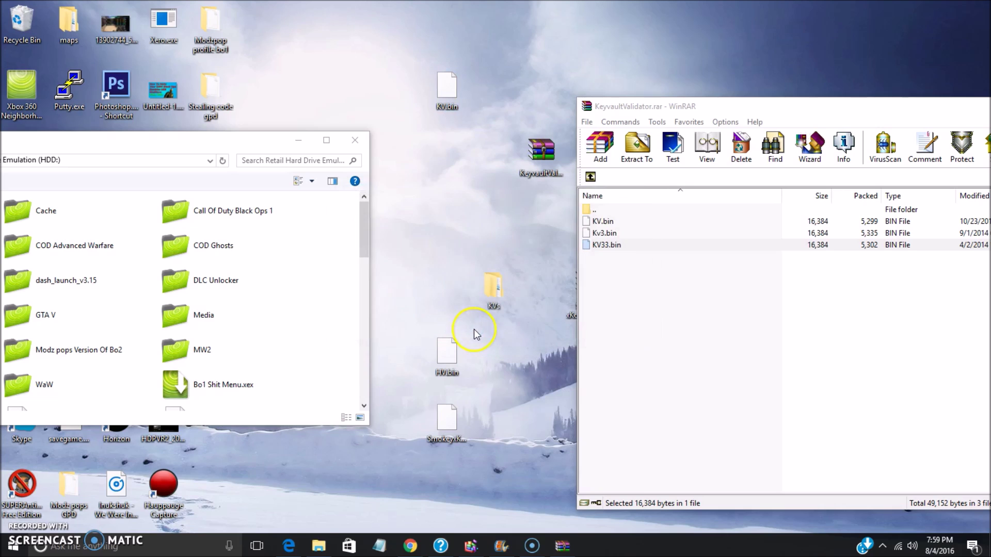
- Bring the HDD: window into view and reopen the Jtag's Retail Hard Drive Emulation (HDD:) from Xbox 360 Neighborhood
{"action": "left_click_drag", "start_coordinate": [238, 135], "coordinate": [672, 140]}
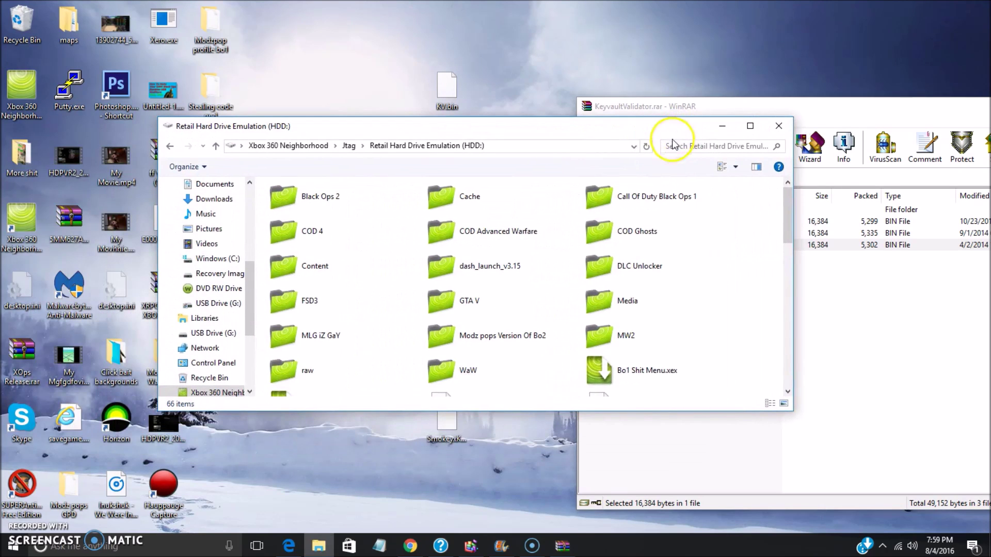
{"action": "left_click", "coordinate": [307, 147]}
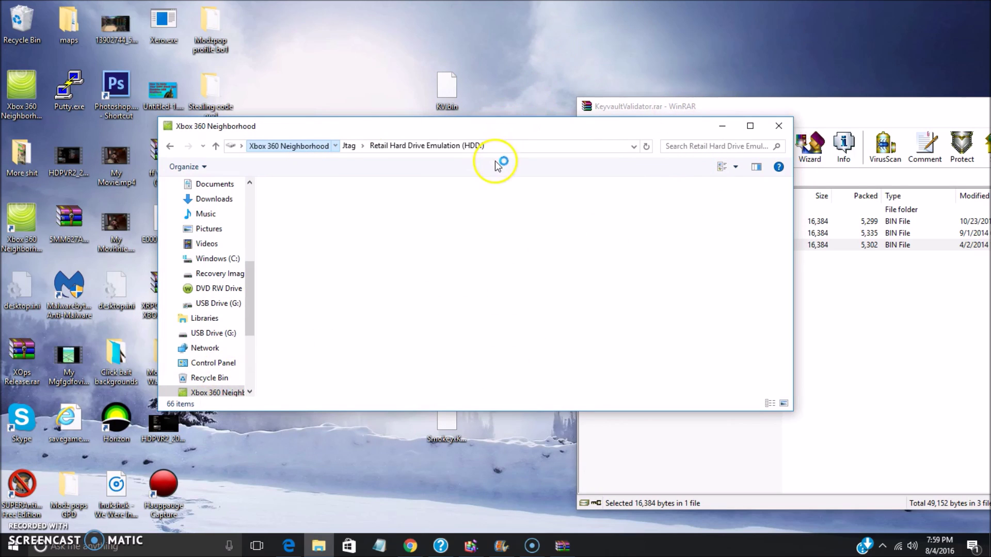
{"action": "left_click", "coordinate": [484, 230]}
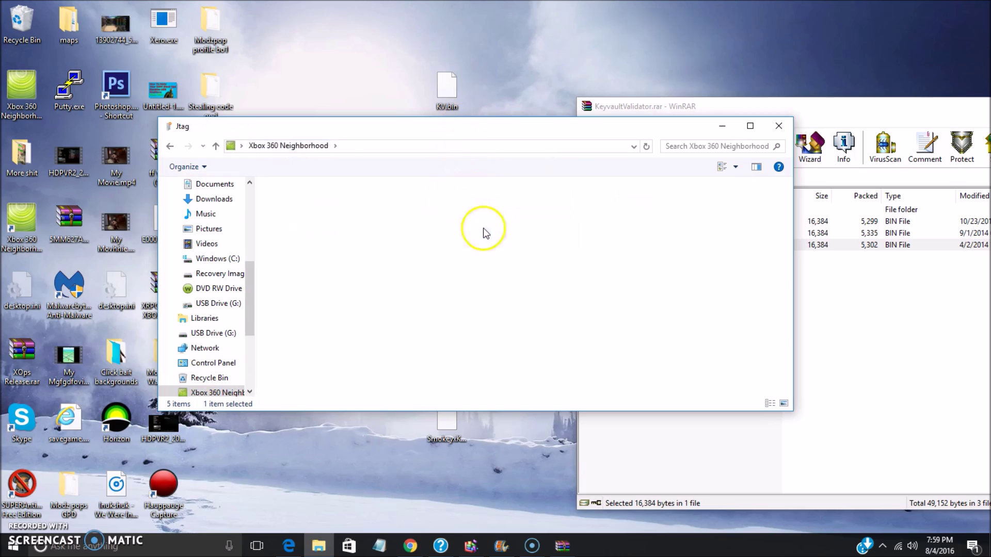
{"action": "double_click", "coordinate": [321, 228]}
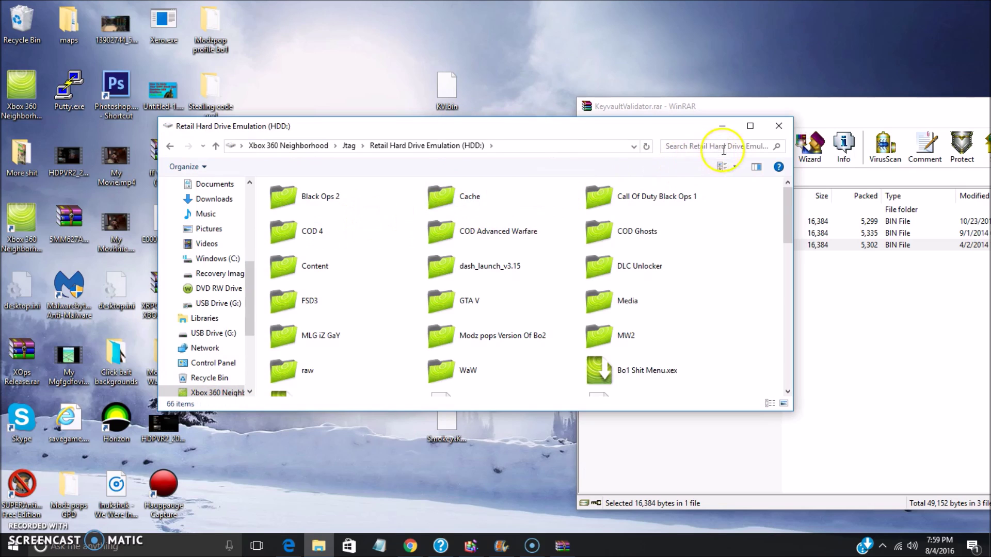
- Find launch.ini on the Jtag's HDD: and copy it to the desktop
{"action": "left_click", "coordinate": [724, 145]}
{"action": "scroll", "coordinate": [504, 354], "scroll_direction": "down", "scroll_amount": 4}
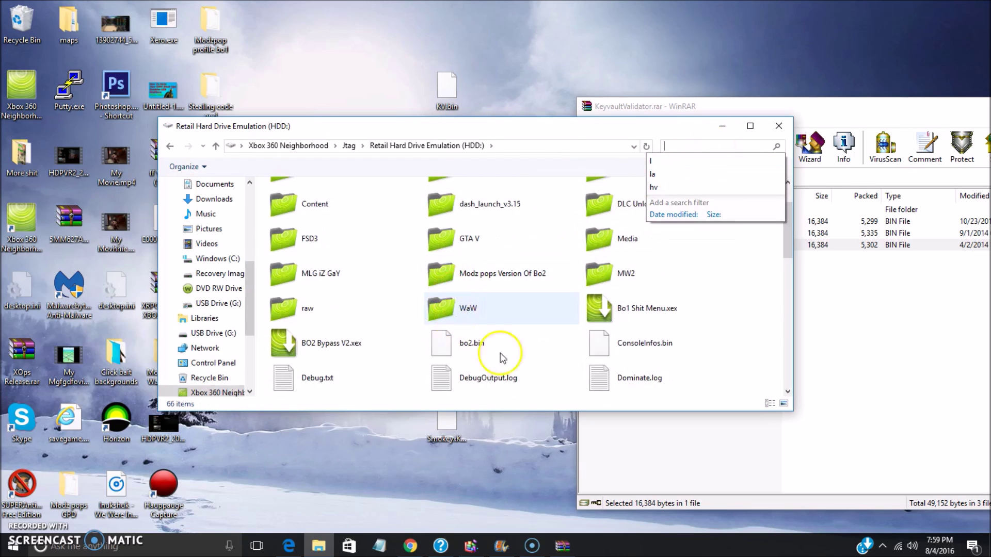
{"action": "scroll", "coordinate": [585, 385], "scroll_direction": "down", "scroll_amount": 5}
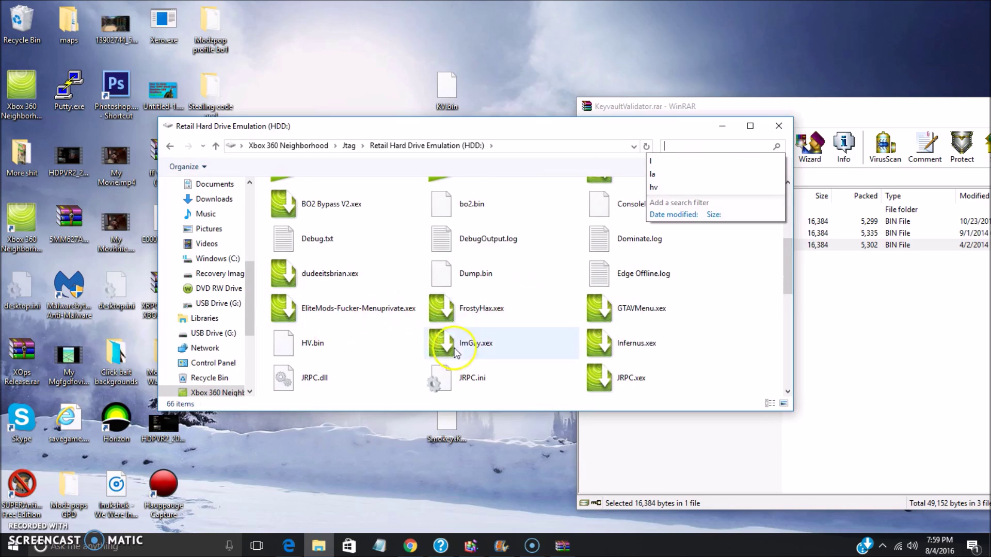
{"action": "left_click_drag", "start_coordinate": [633, 342], "coordinate": [354, 454]}
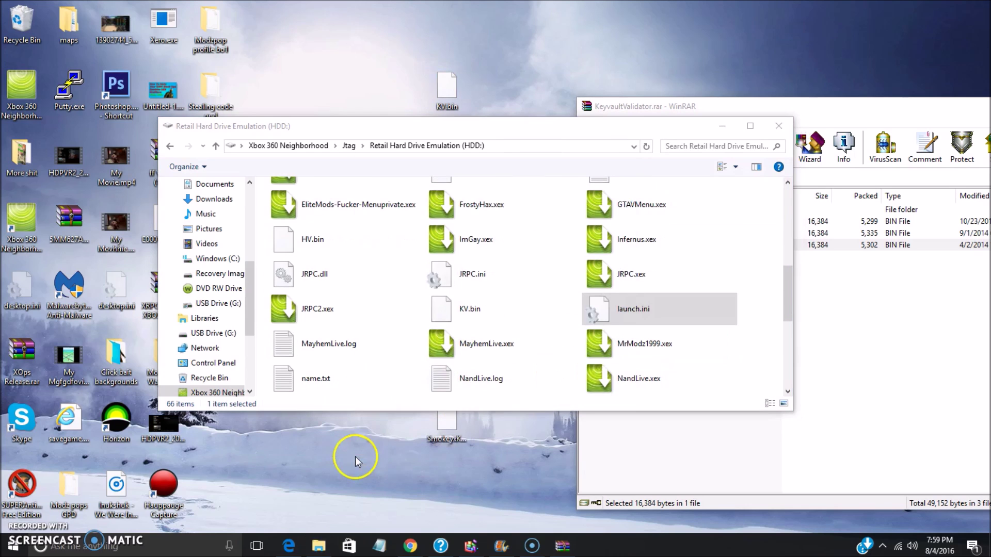
{"action": "left_click", "coordinate": [415, 212]}
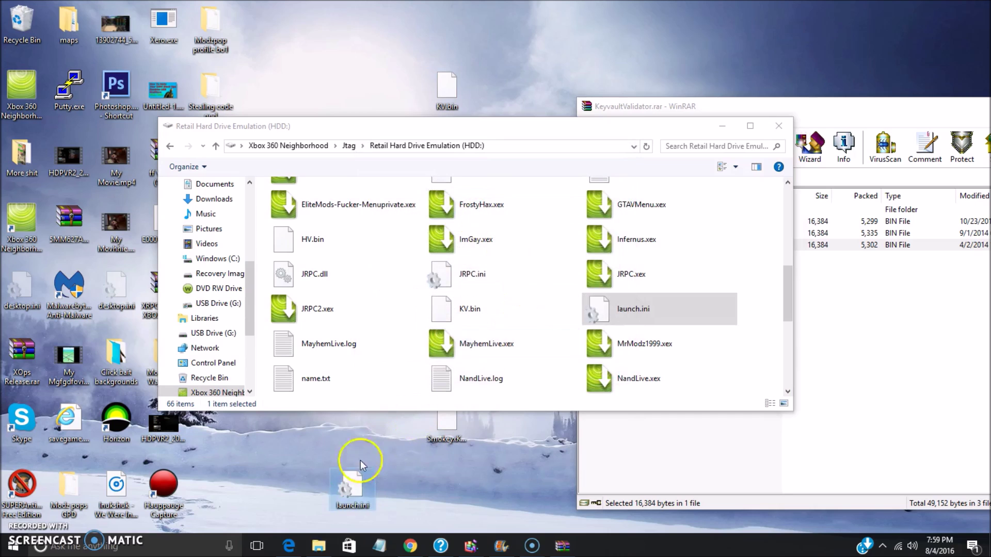
- Open the desktop copy of launch.ini and clear the file name after Hdd:\ in the plugin2 entry under [Plugins]
{"action": "double_click", "coordinate": [350, 505]}
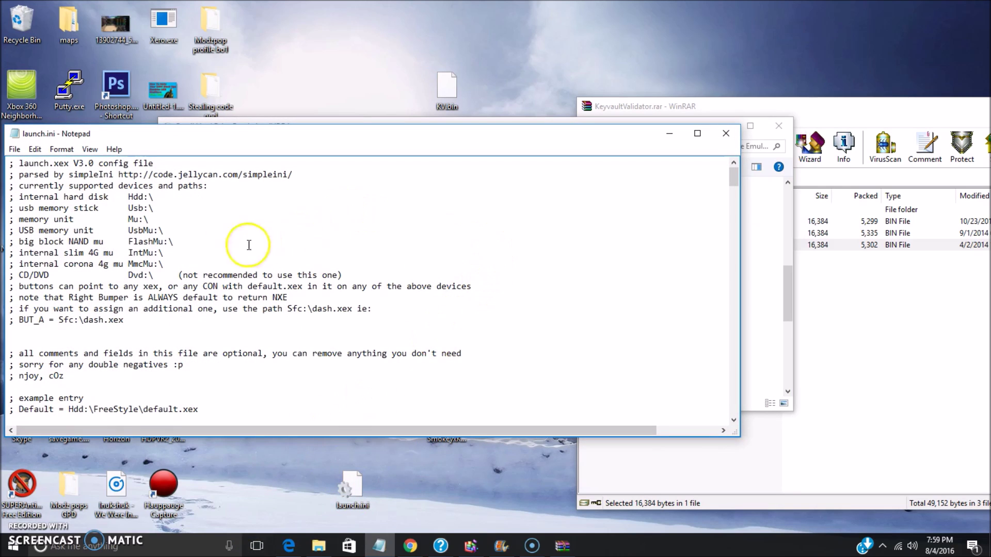
{"action": "scroll", "coordinate": [249, 245], "scroll_direction": "down", "scroll_amount": 9}
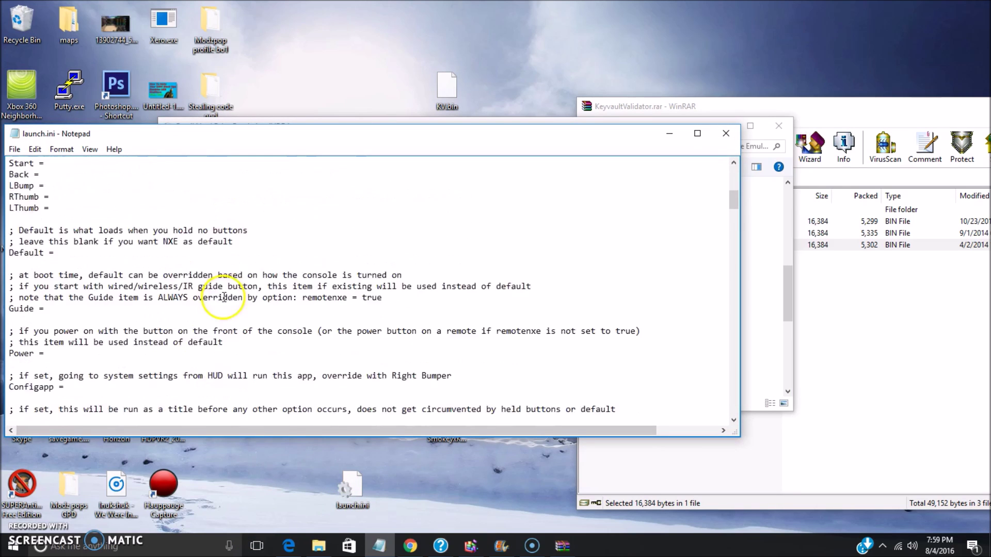
{"action": "scroll", "coordinate": [224, 297], "scroll_direction": "down", "scroll_amount": 9}
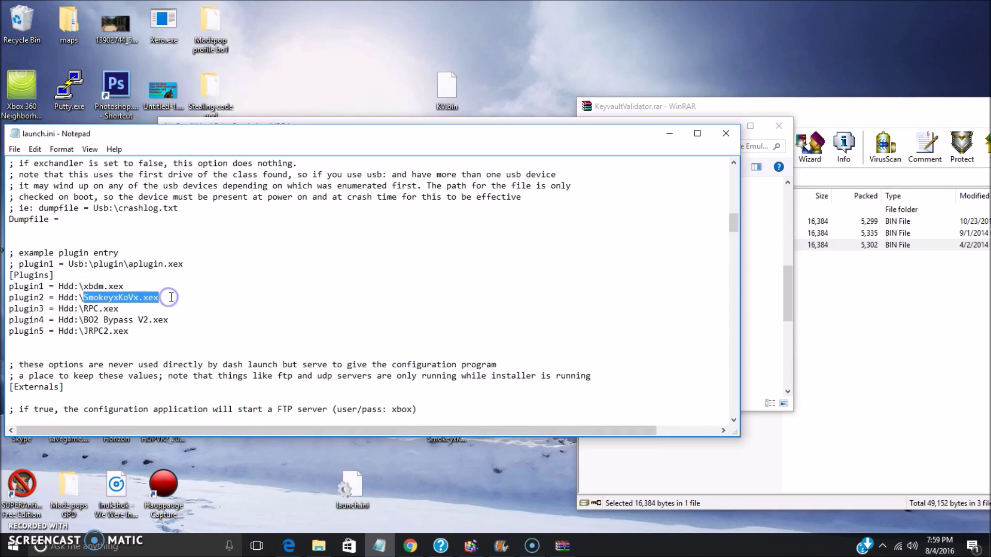
{"action": "key", "text": "BackSpace"}
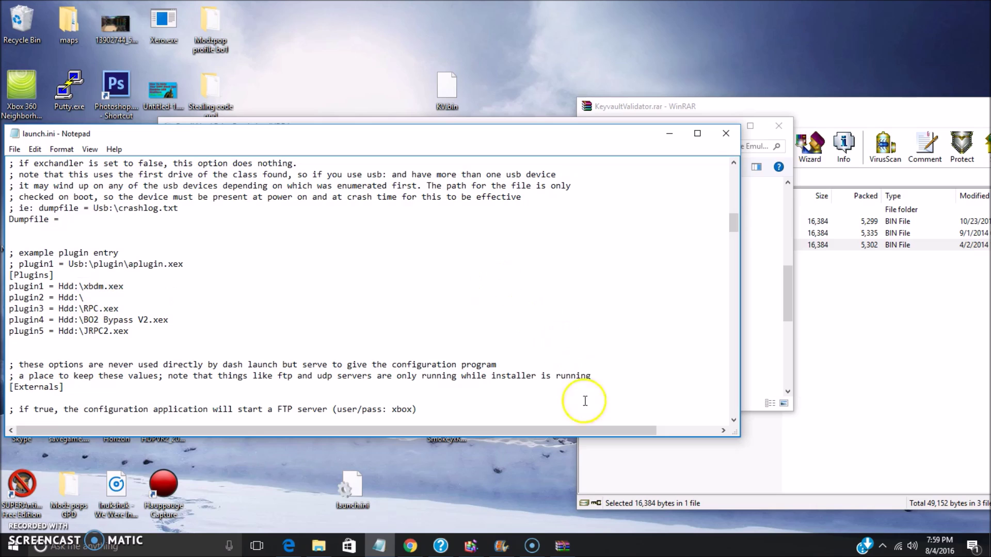
- Extract SmokeyxKoVx.xex from Smokey xKoVx Live.rar to the desktop and minimize the archive window
{"action": "left_click", "coordinate": [562, 546]}
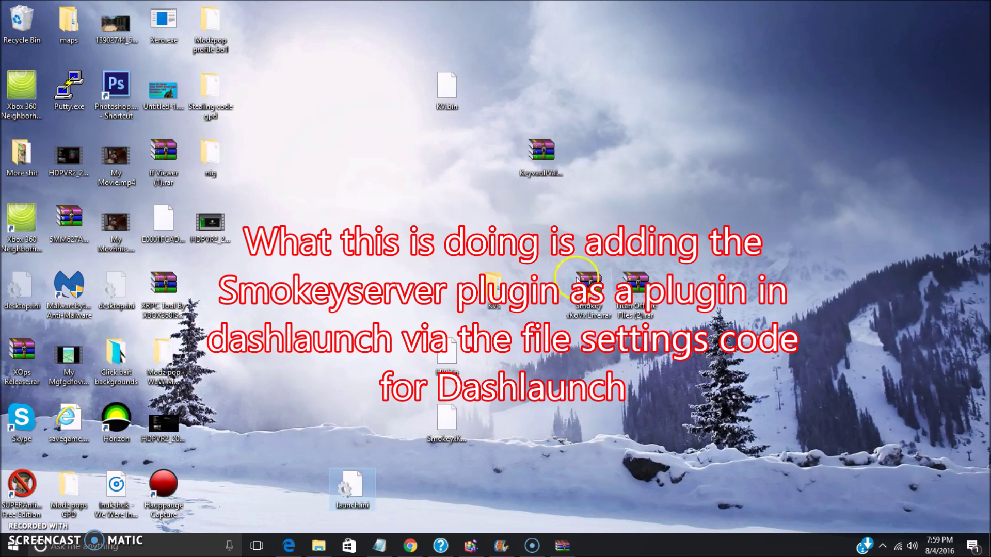
{"action": "double_click", "coordinate": [576, 278]}
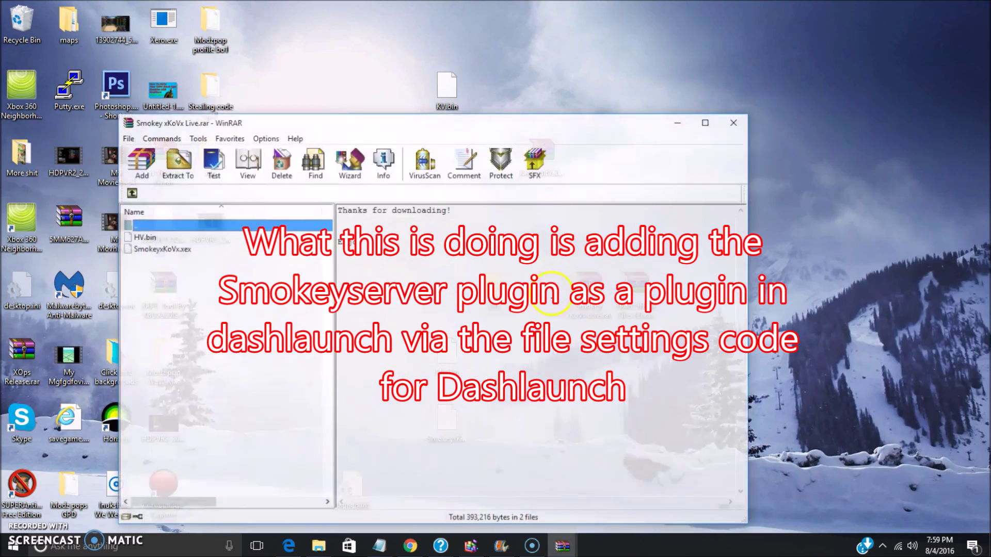
{"action": "left_click", "coordinate": [188, 249]}
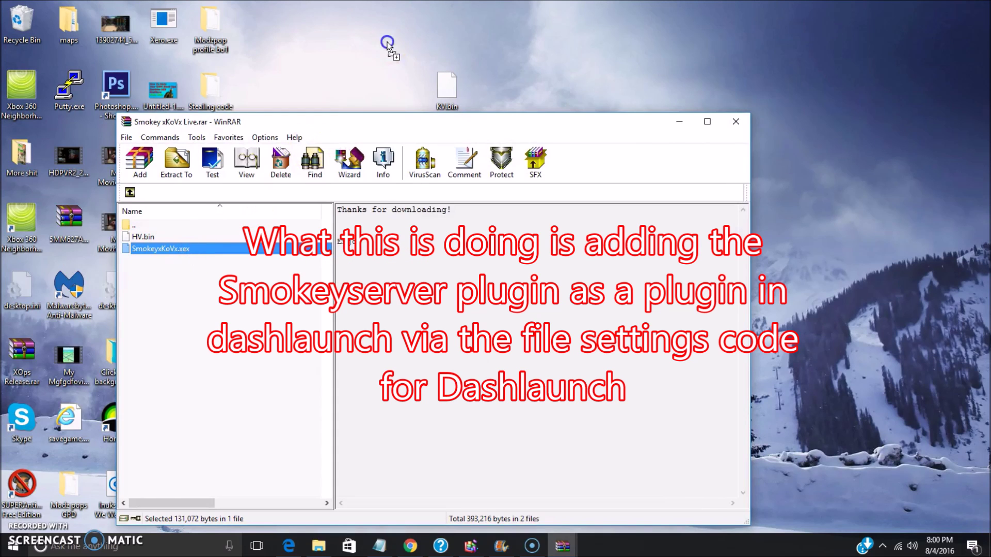
{"action": "left_click_drag", "start_coordinate": [387, 44], "coordinate": [387, 44]}
{"action": "left_click", "coordinate": [155, 187]}
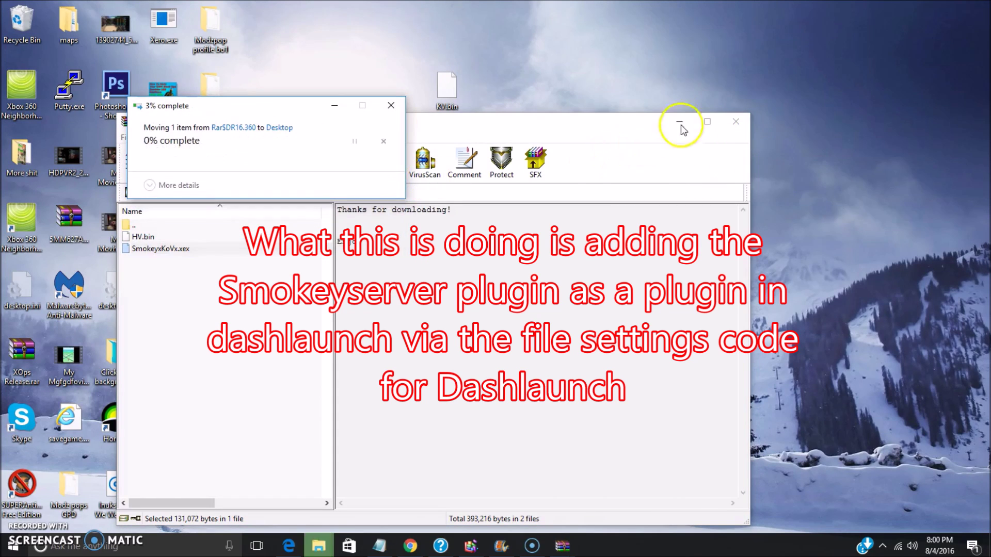
{"action": "left_click", "coordinate": [680, 124]}
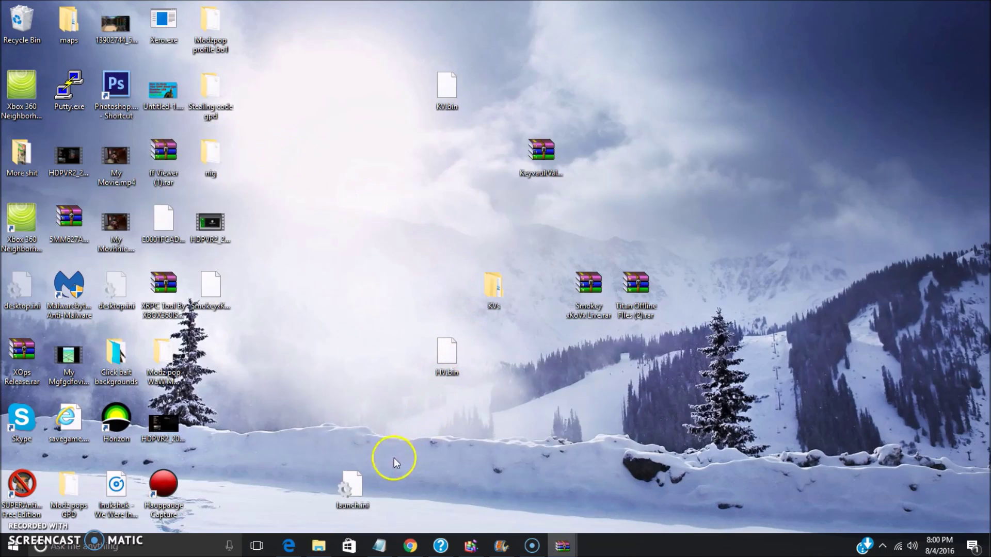
- Move the extracted SmokeyxKoVx.xex to a free spot on the desktop and copy its full file name including the extension
{"action": "left_click_drag", "start_coordinate": [222, 299], "coordinate": [319, 268]}
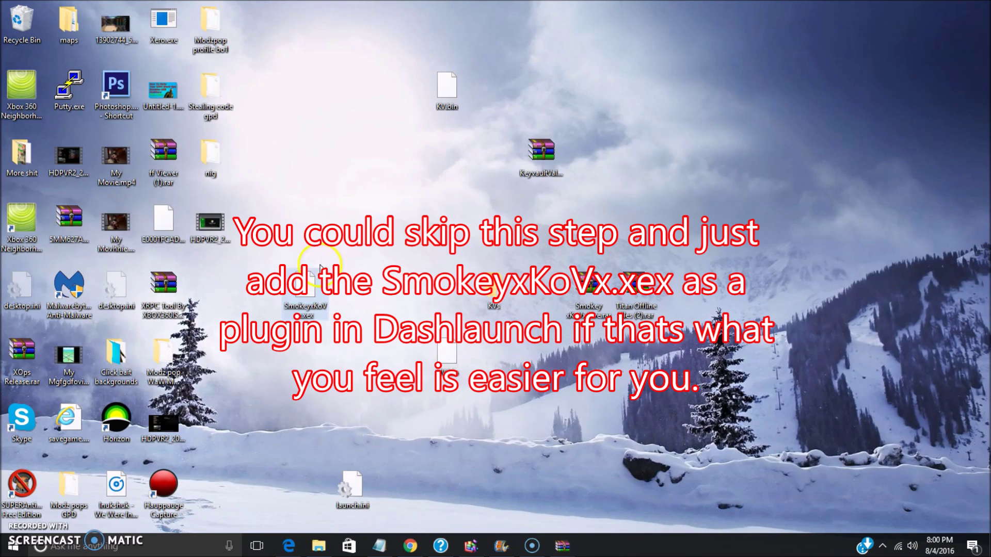
{"action": "right_click", "coordinate": [312, 312]}
{"action": "left_click", "coordinate": [341, 277]}
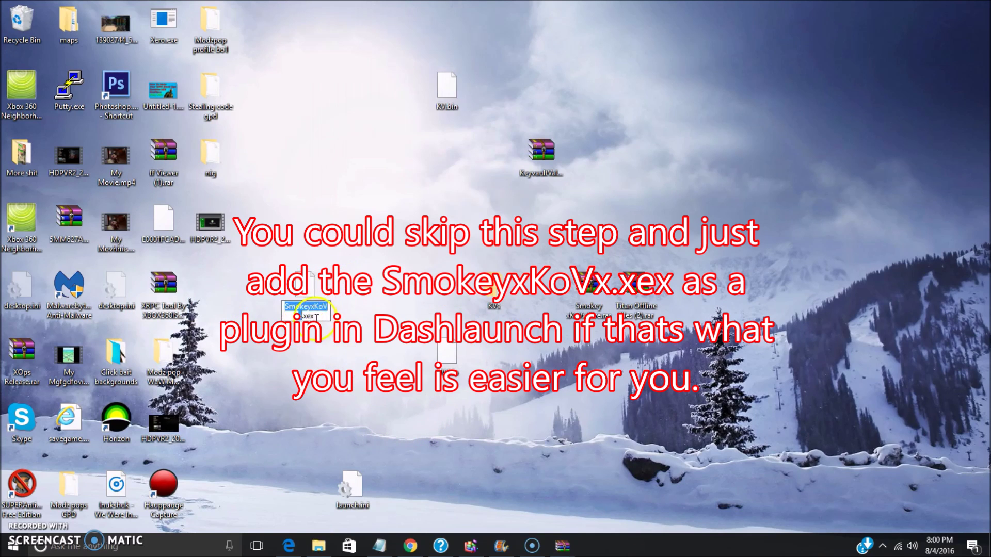
{"action": "right_click", "coordinate": [306, 315]}
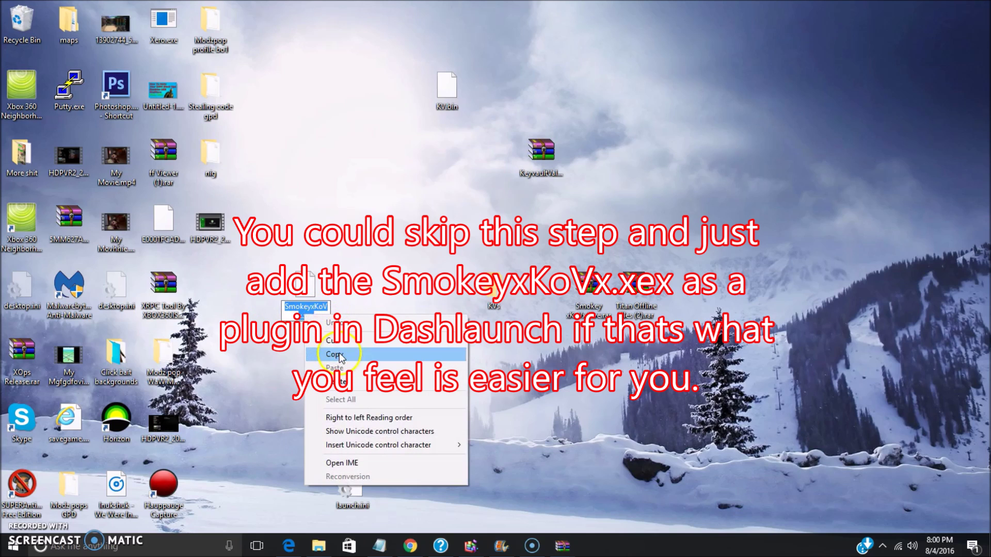
{"action": "left_click", "coordinate": [488, 496]}
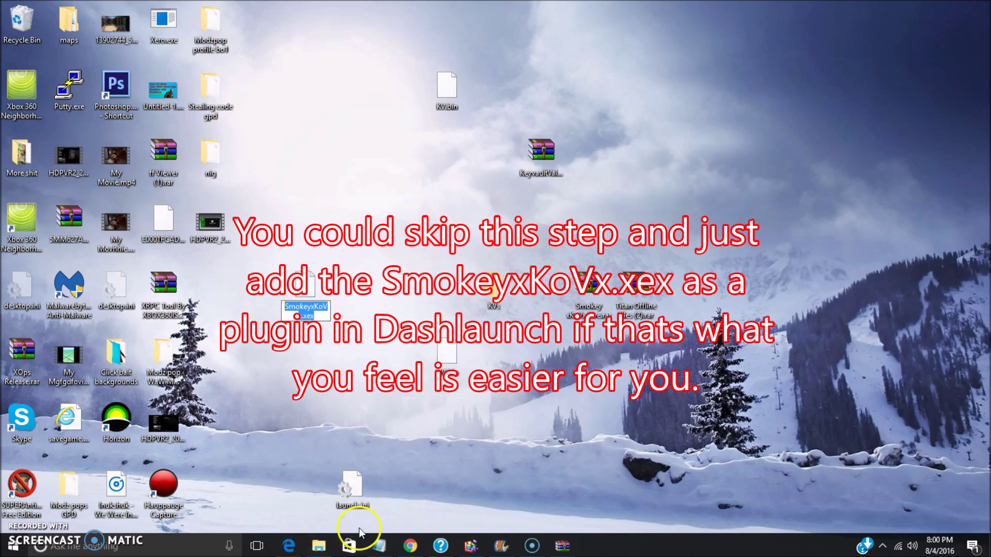
- Set plugin2 in launch.ini to Hdd:\SmokeyxKoVx.xex, save the file and close it
{"action": "left_click", "coordinate": [381, 543]}
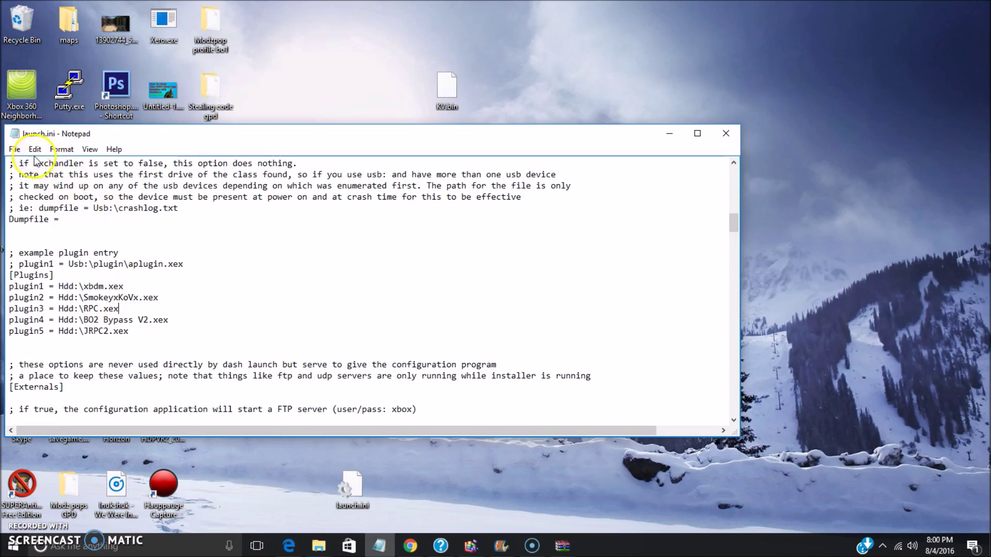
{"action": "left_click", "coordinate": [14, 150]}
{"action": "left_click", "coordinate": [32, 190]}
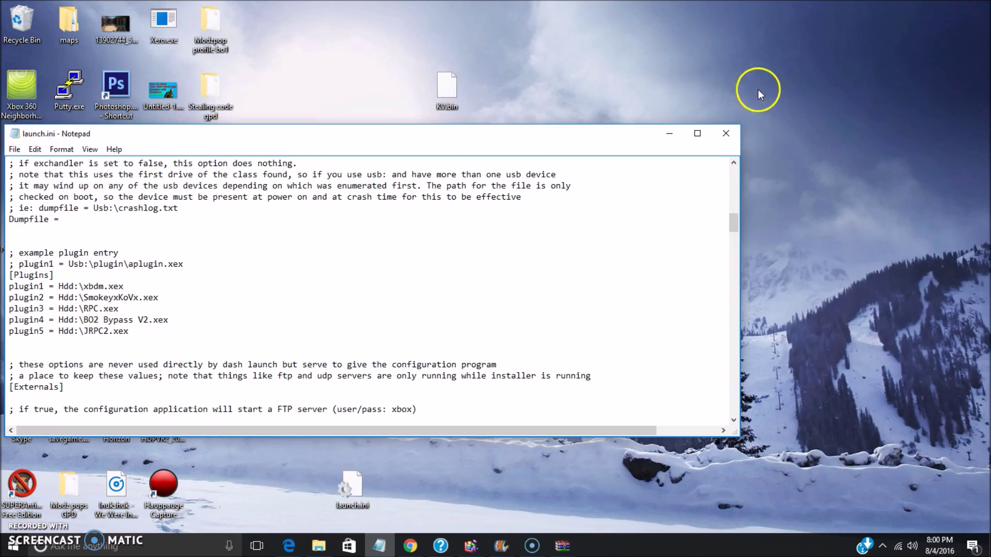
{"action": "left_click", "coordinate": [726, 133]}
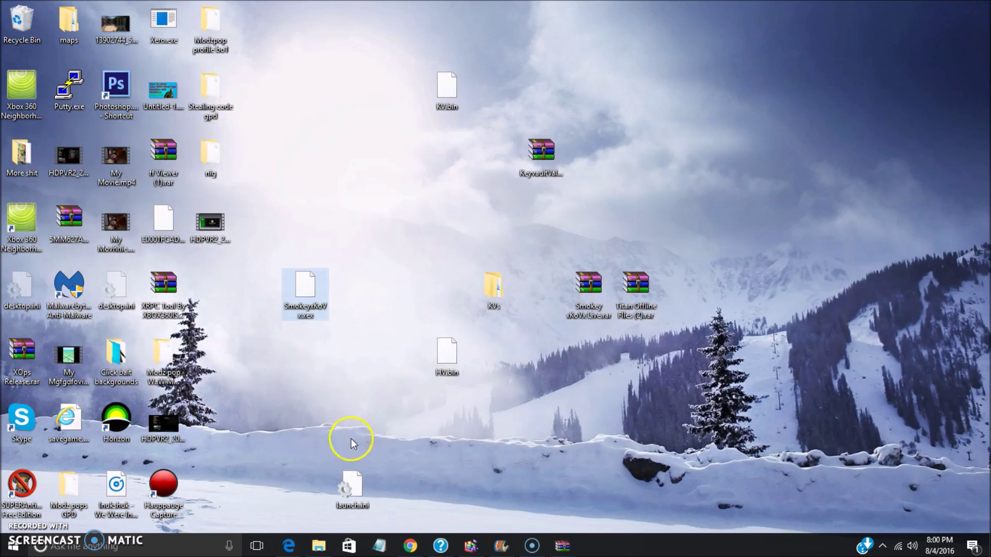
- Copy the edited launch.ini from the desktop back to the Jtag's HDD:
{"action": "left_click_drag", "start_coordinate": [353, 488], "coordinate": [352, 356]}
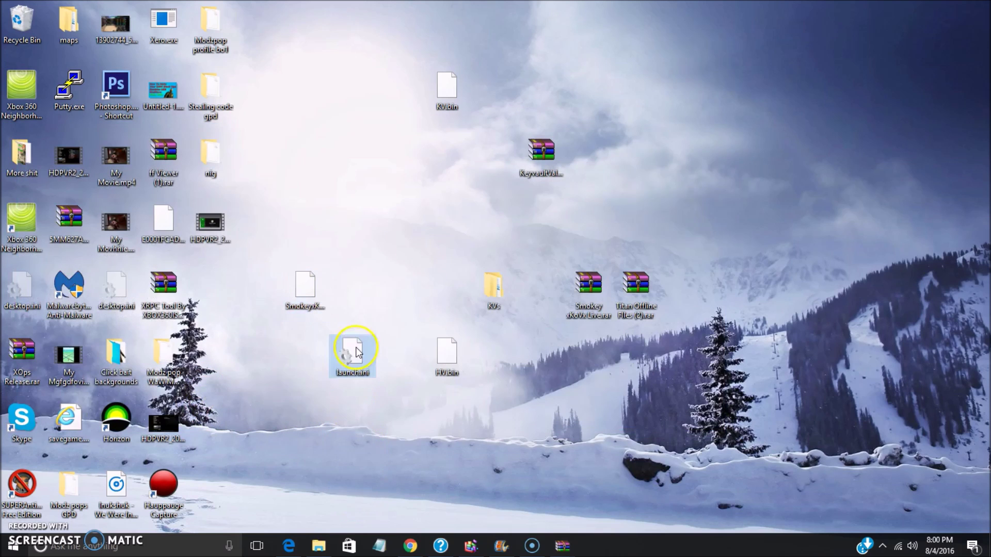
{"action": "left_click", "coordinate": [323, 545]}
{"action": "left_click_drag", "start_coordinate": [413, 129], "coordinate": [694, 91]}
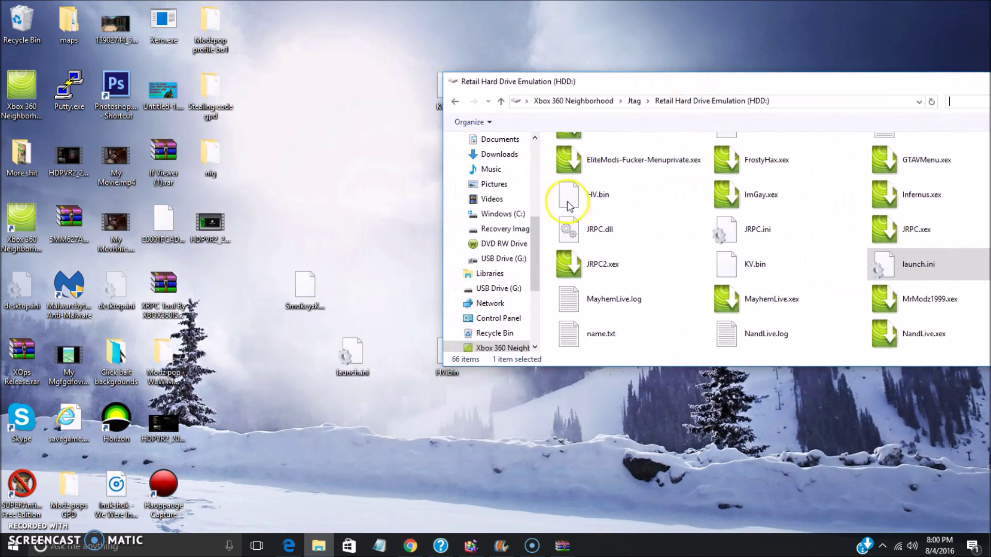
{"action": "left_click_drag", "start_coordinate": [349, 356], "coordinate": [539, 281]}
{"action": "left_click", "coordinate": [459, 333]}
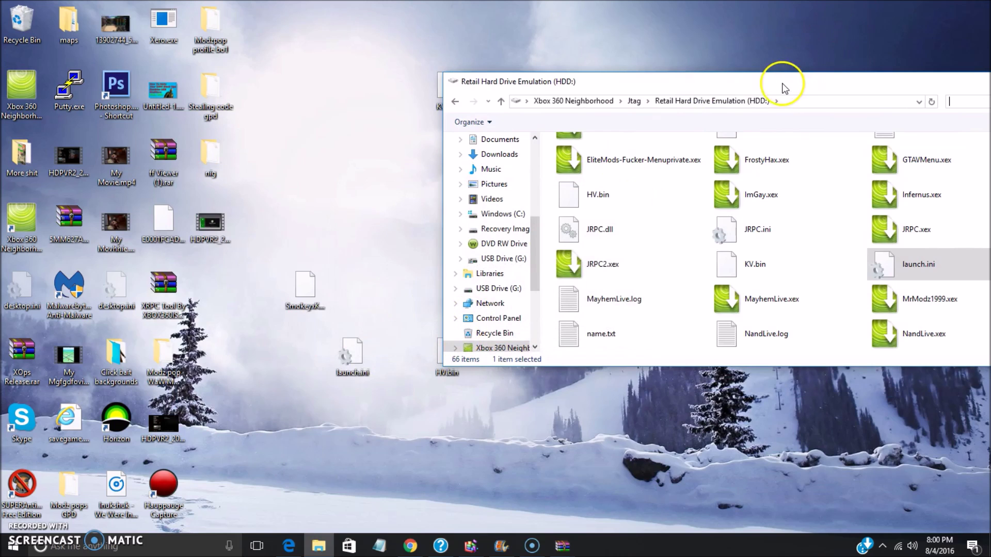
- Return to the console list in Xbox 360 Neighborhood and cold reboot the Jtag
{"action": "left_click_drag", "start_coordinate": [788, 84], "coordinate": [369, 111]}
{"action": "left_click", "coordinate": [443, 102]}
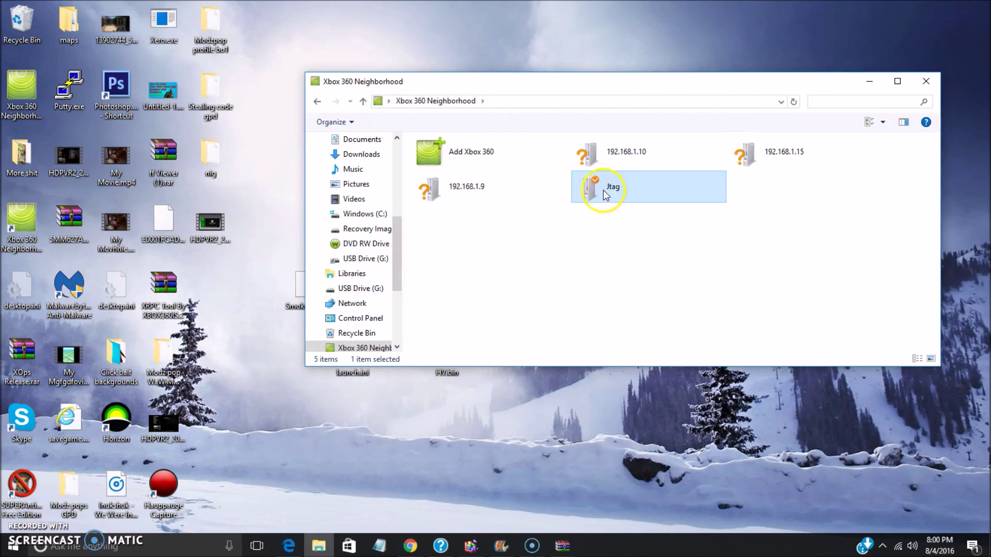
{"action": "right_click", "coordinate": [626, 181]}
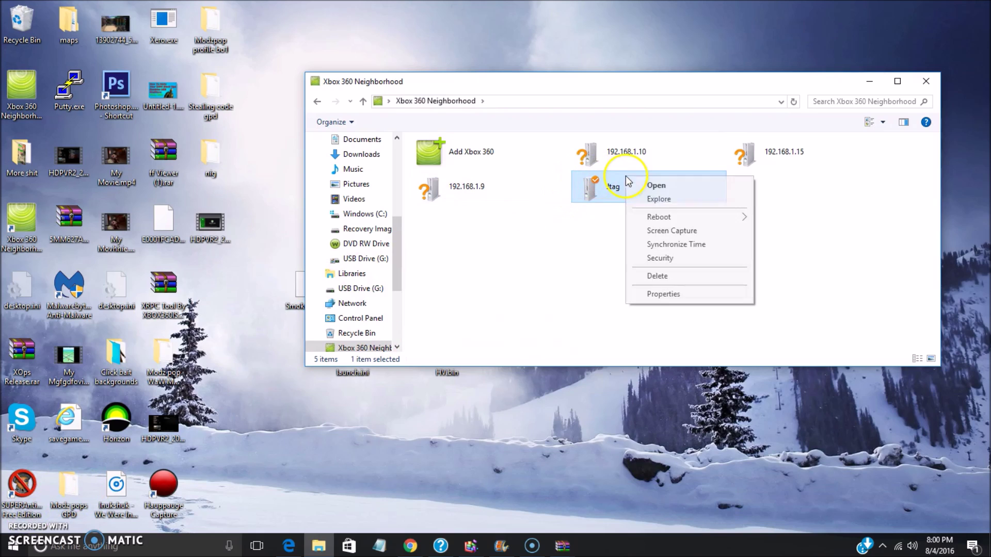
{"action": "mouse_move", "coordinate": [648, 222]}
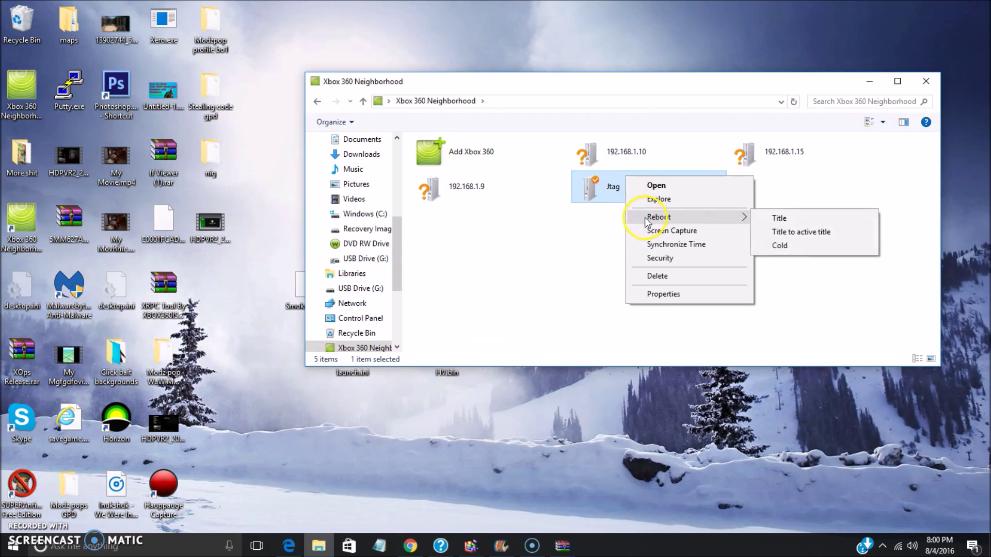
{"action": "left_click", "coordinate": [781, 246]}
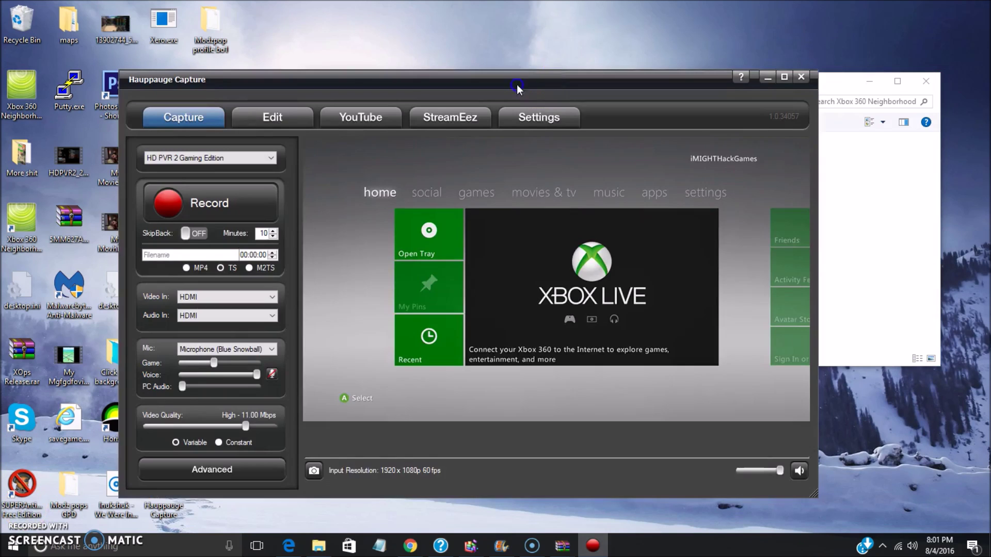
- Arrange Hauppauge Capture and Xbox 360 Neighborhood so both are in view, and issue another cold reboot of the Jtag
{"action": "left_click_drag", "start_coordinate": [578, 253], "coordinate": [470, 183]}
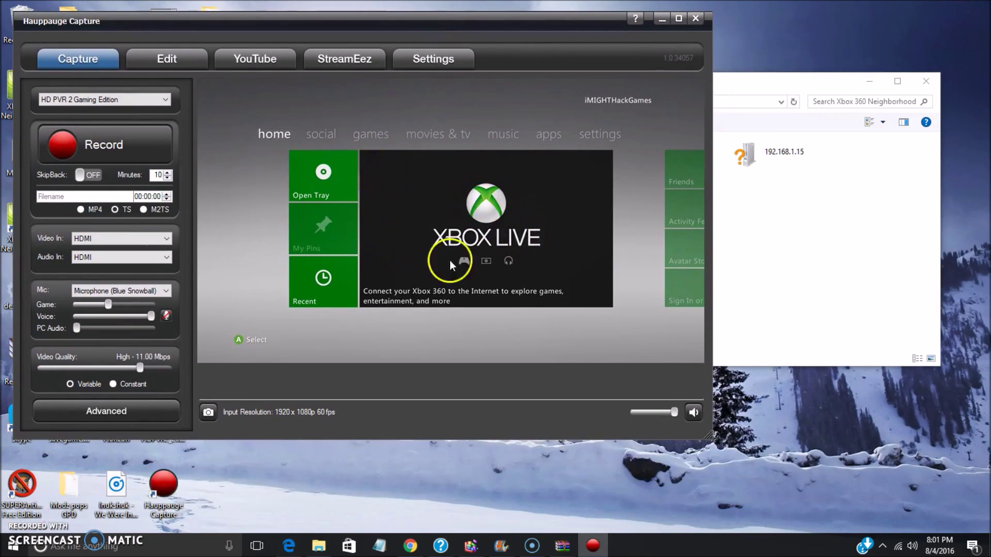
{"action": "left_click", "coordinate": [884, 215]}
{"action": "left_click_drag", "start_coordinate": [605, 84], "coordinate": [704, 226]}
{"action": "left_click", "coordinate": [712, 333]}
{"action": "right_click", "coordinate": [710, 336]}
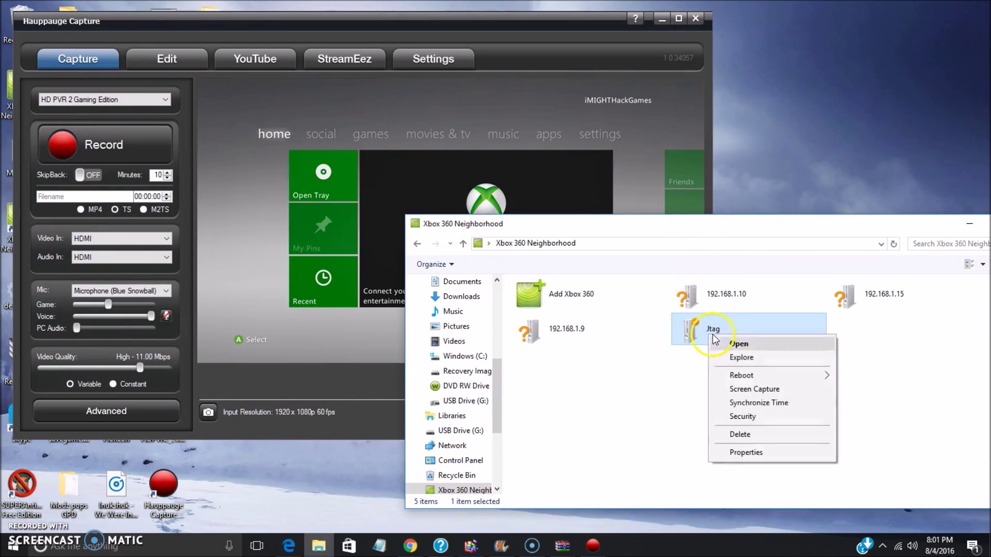
{"action": "mouse_move", "coordinate": [765, 379]}
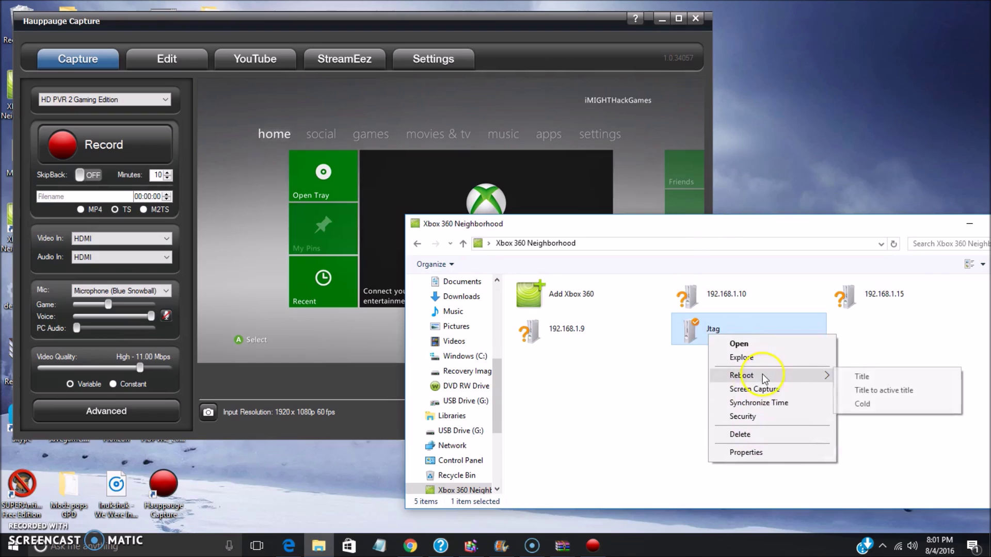
{"action": "left_click", "coordinate": [859, 403]}
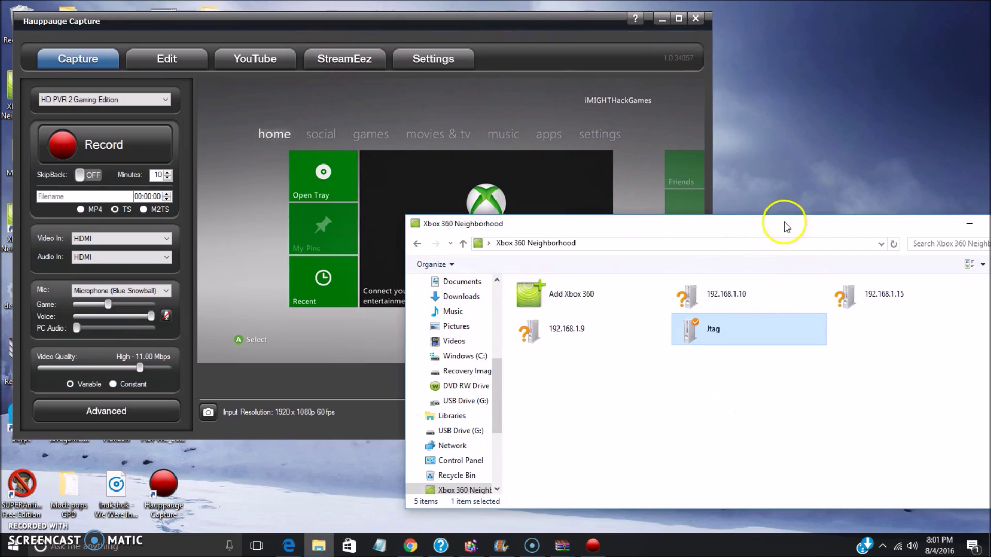
- Follow the console's storage maintenance in Hauppauge Capture, and cold reboot the Jtag from Xbox 360 Neighborhood
{"action": "left_click", "coordinate": [645, 91]}
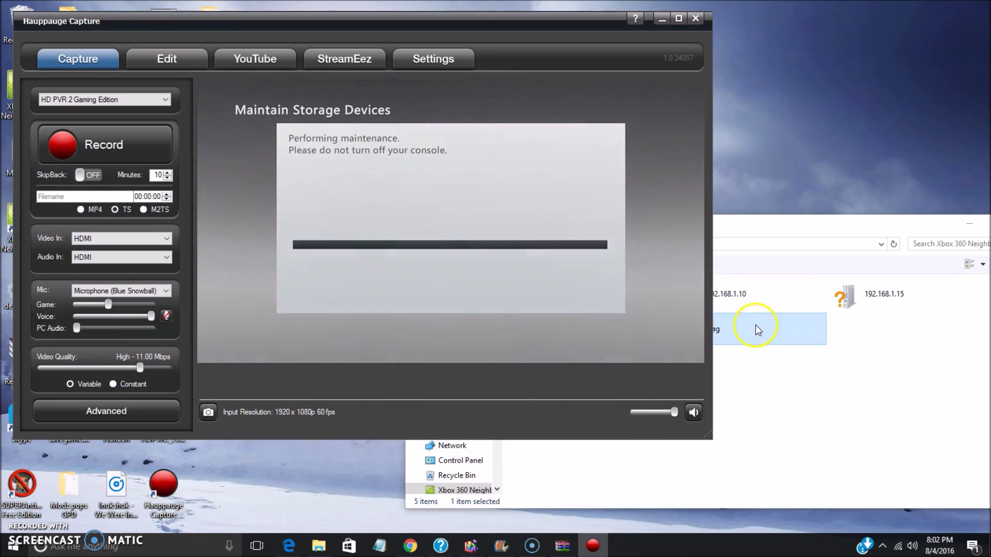
{"action": "left_click", "coordinate": [763, 223]}
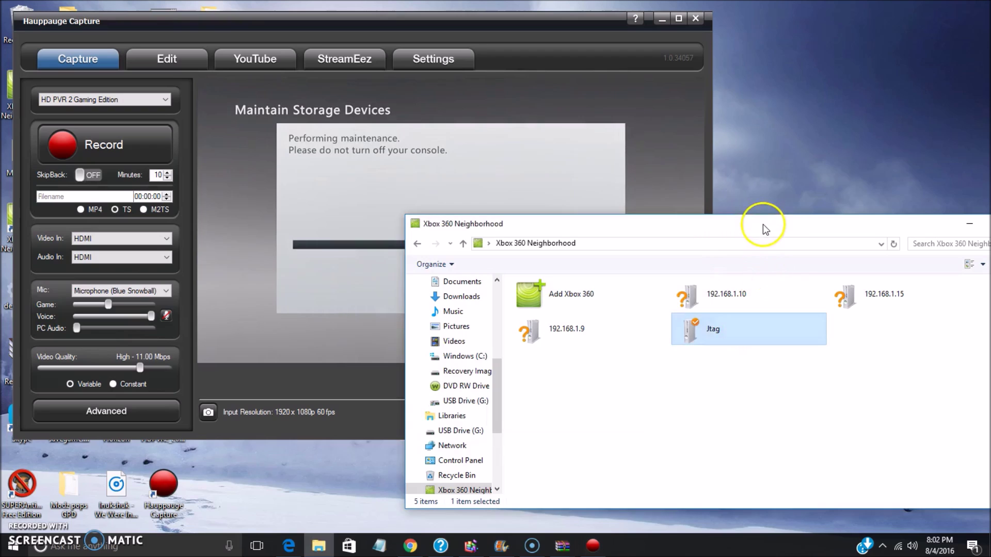
{"action": "right_click", "coordinate": [693, 330]}
{"action": "mouse_move", "coordinate": [743, 371]}
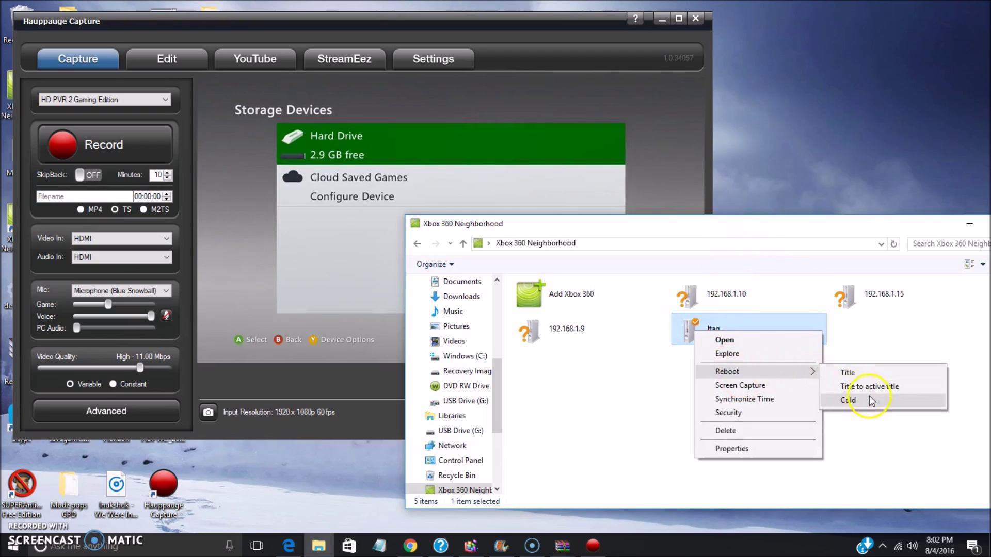
{"action": "left_click", "coordinate": [836, 401]}
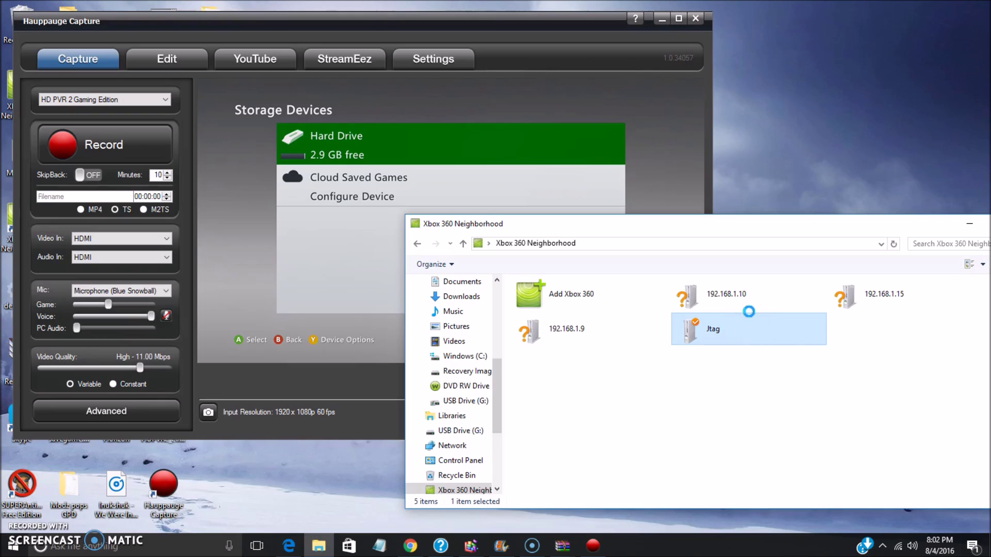
- Issue the Jtag's cold reboot once more and bring Hauppauge Capture to the front to watch the console start
{"action": "right_click", "coordinate": [777, 333]}
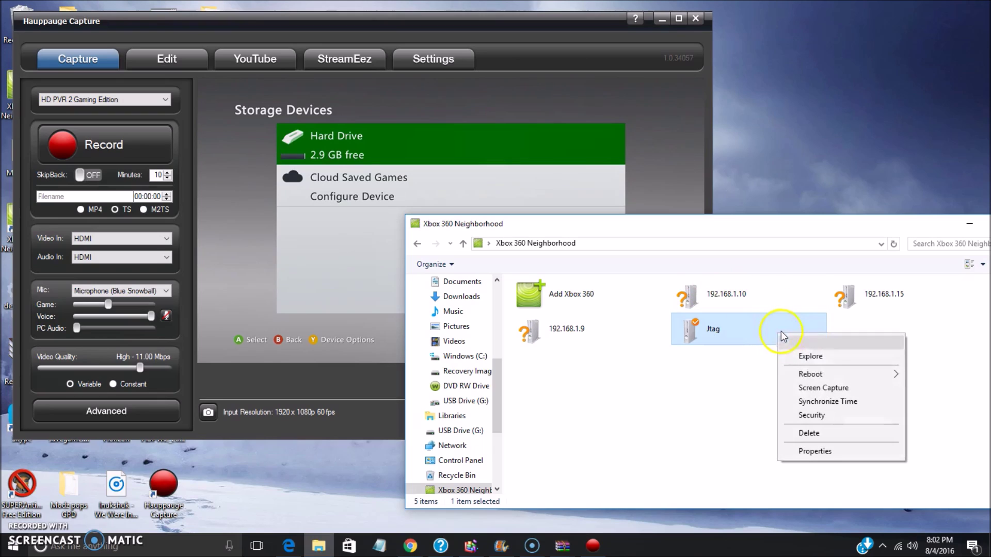
{"action": "mouse_move", "coordinate": [826, 373]}
{"action": "left_click", "coordinate": [680, 401]}
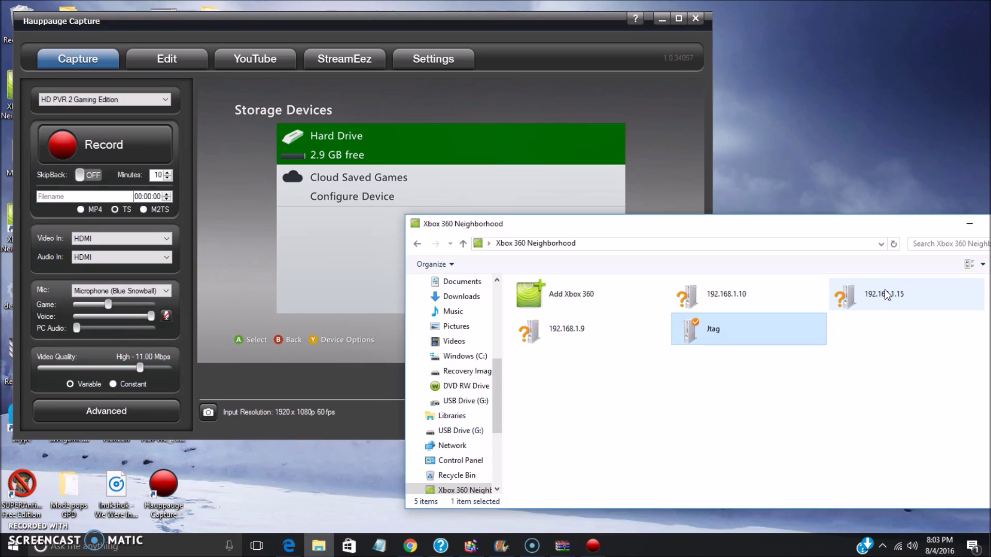
{"action": "left_click", "coordinate": [250, 328]}
{"action": "left_click", "coordinate": [353, 127]}
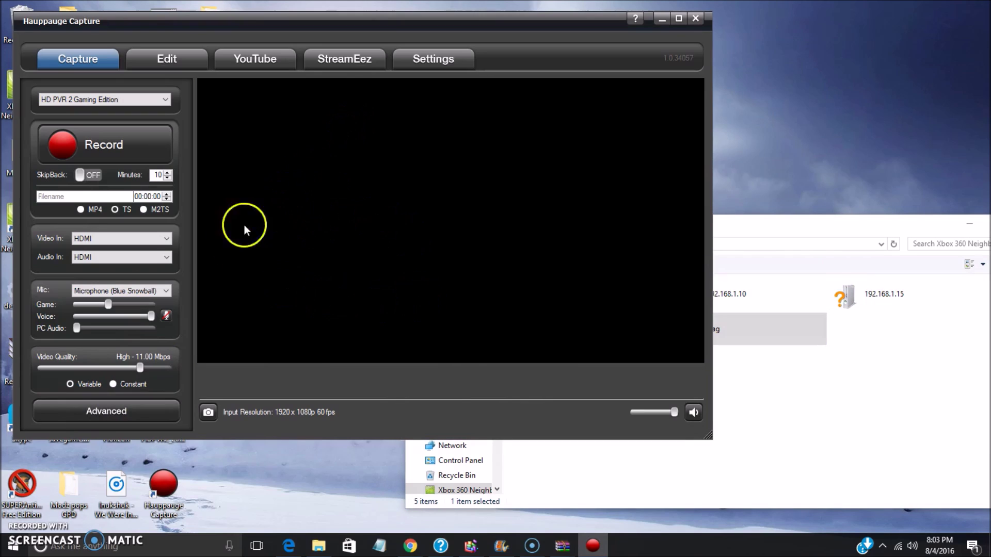